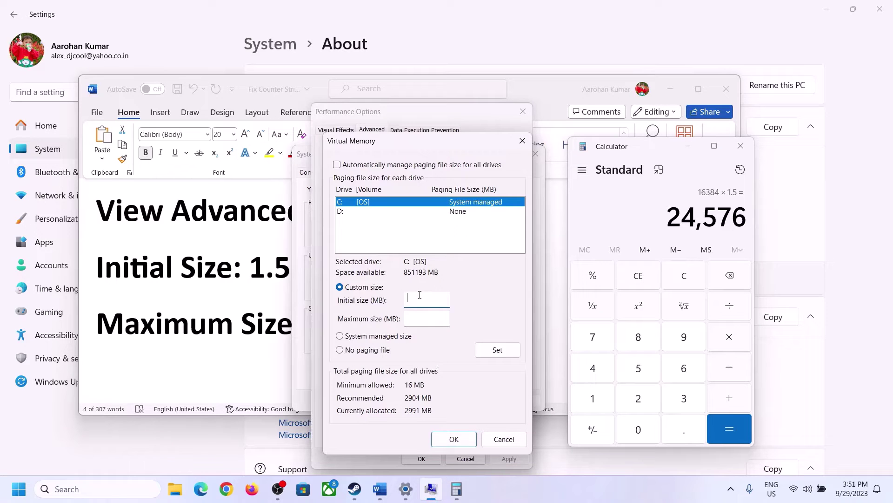
- Enter 24576 MB as the initial paging size, then check the notes and installed RAM
text(24576)
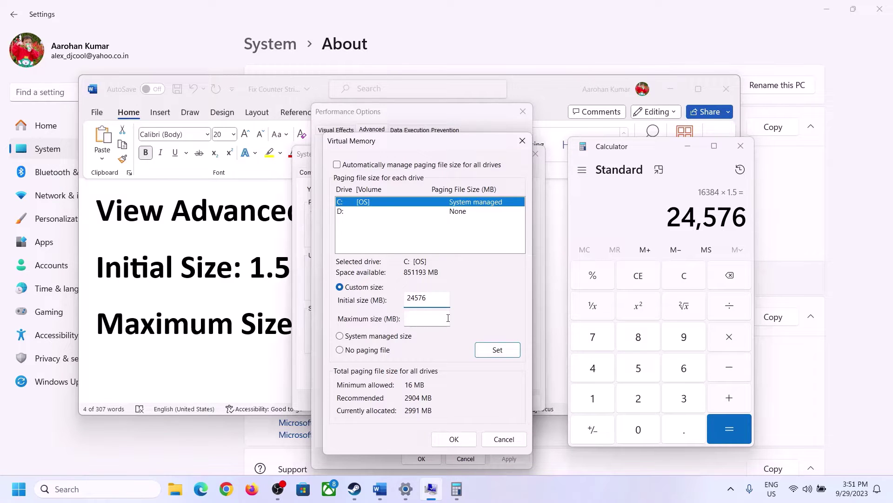
click(447, 318)
key(alt+Tab)
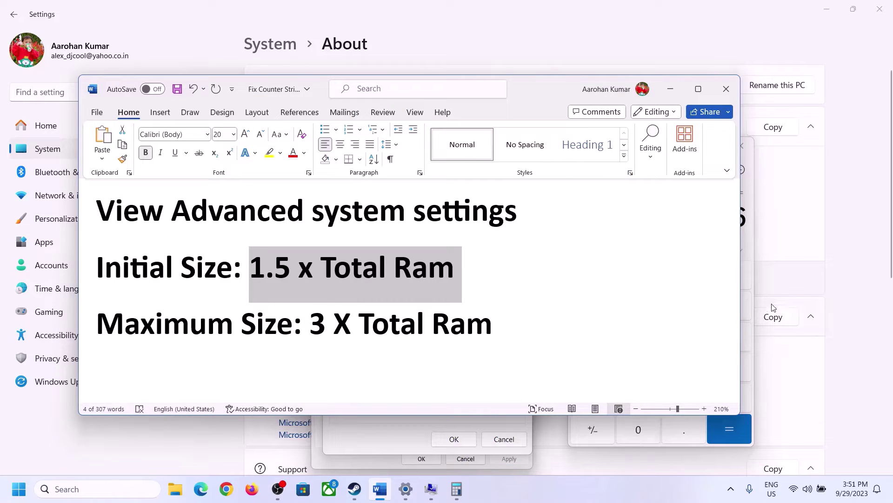
click(750, 243)
click(692, 277)
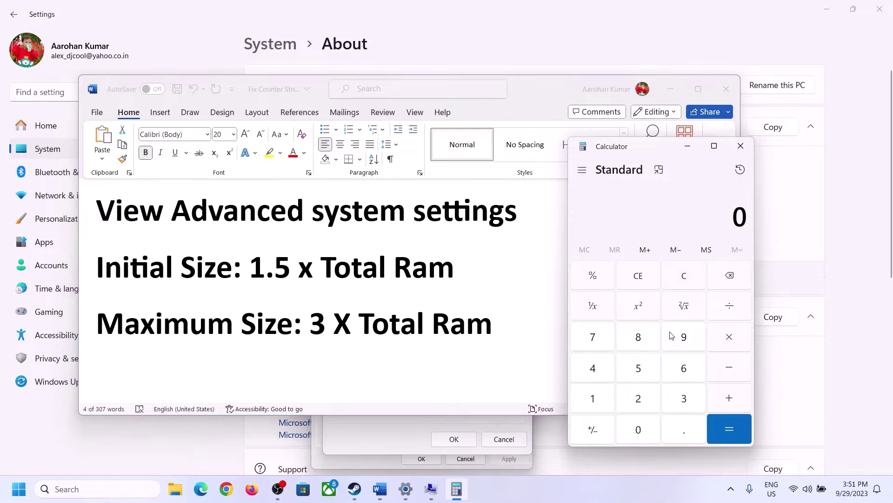
click(409, 496)
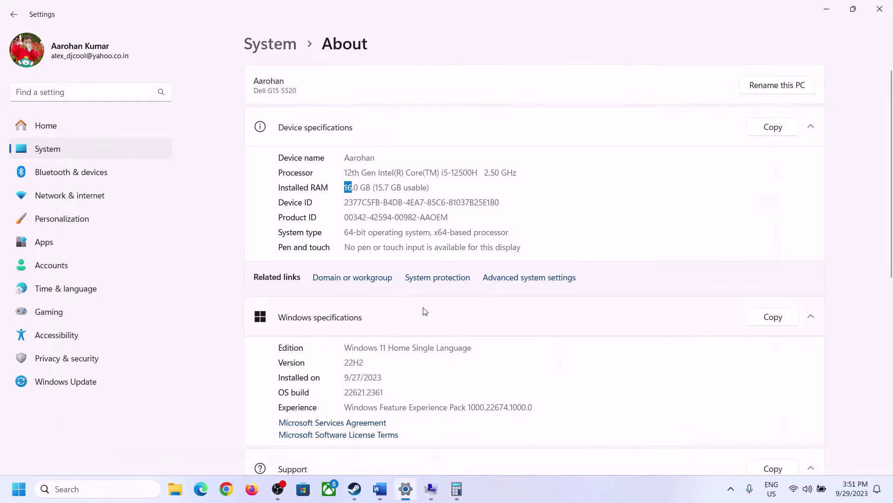
click(457, 490)
- Calculate the maximum size in Calculator: 16 × 1024 = 16,384 MB, × 3 = 49,152 MB
click(604, 396)
click(680, 368)
click(714, 339)
click(599, 394)
click(631, 425)
click(638, 395)
click(597, 373)
click(723, 437)
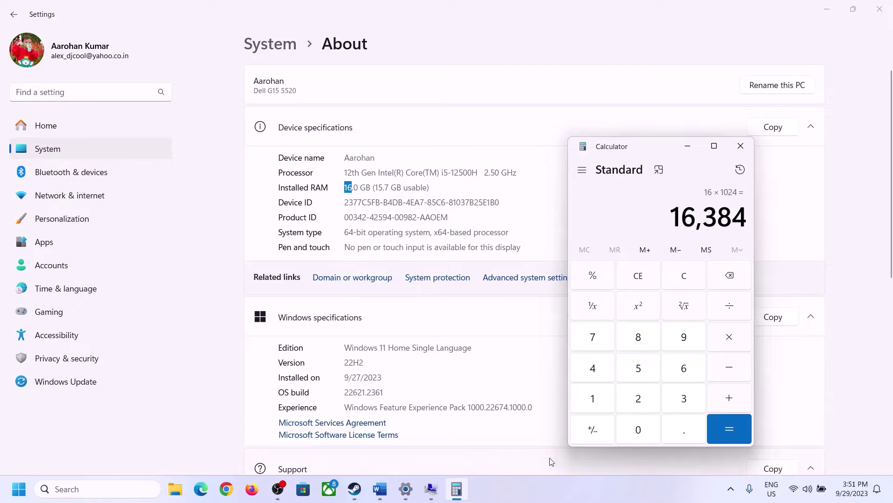
click(380, 488)
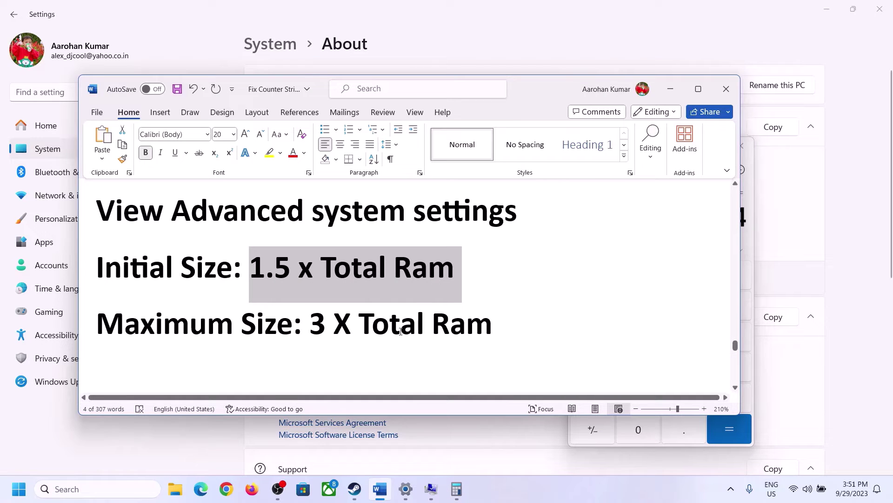
click(456, 488)
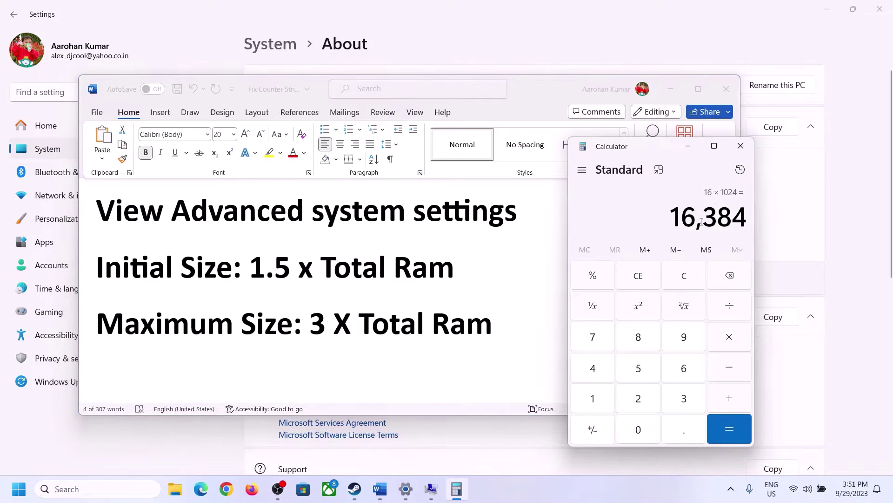
click(730, 339)
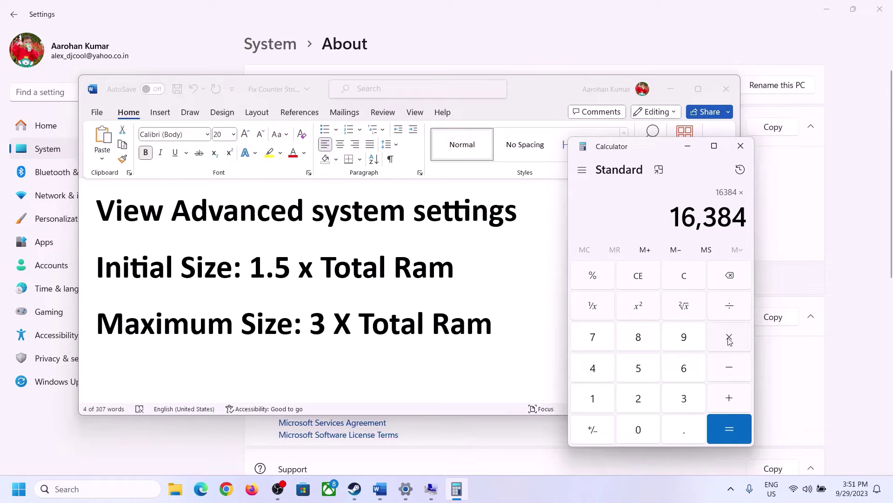
click(671, 403)
click(736, 428)
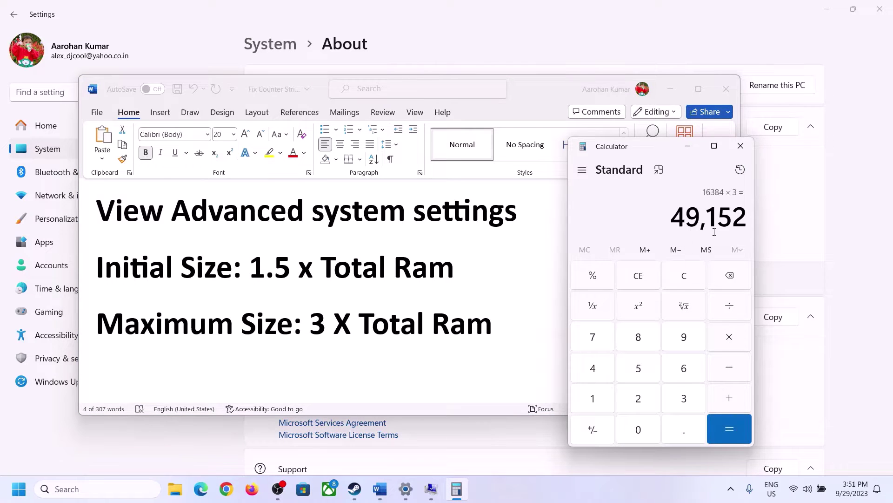
- Set drive C to 24576–49152 MB, OK through all dialogs, and postpone the restart
click(431, 488)
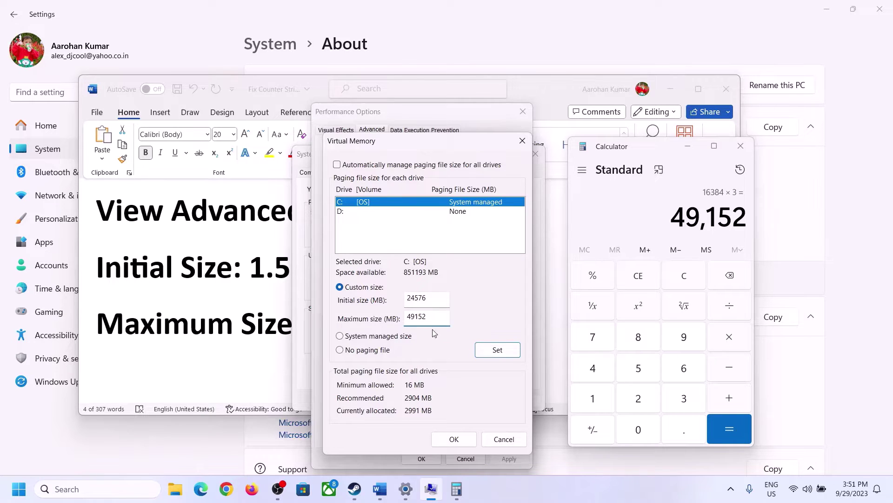
click(497, 351)
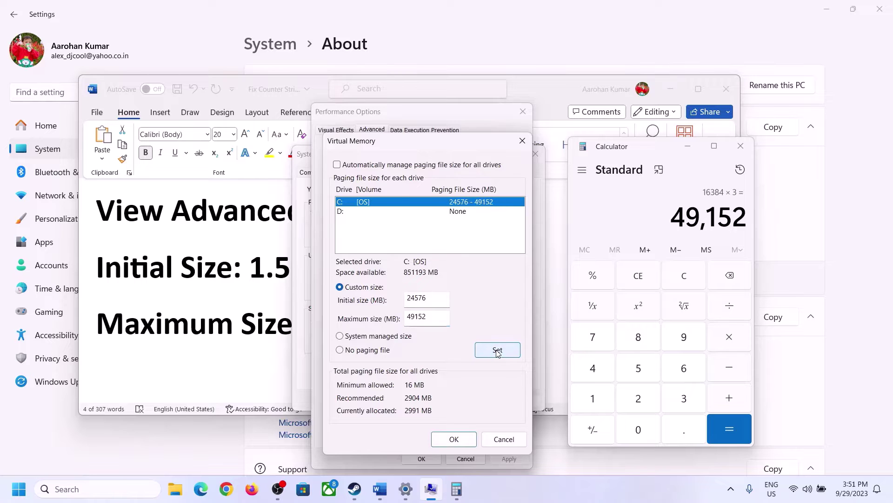
click(458, 439)
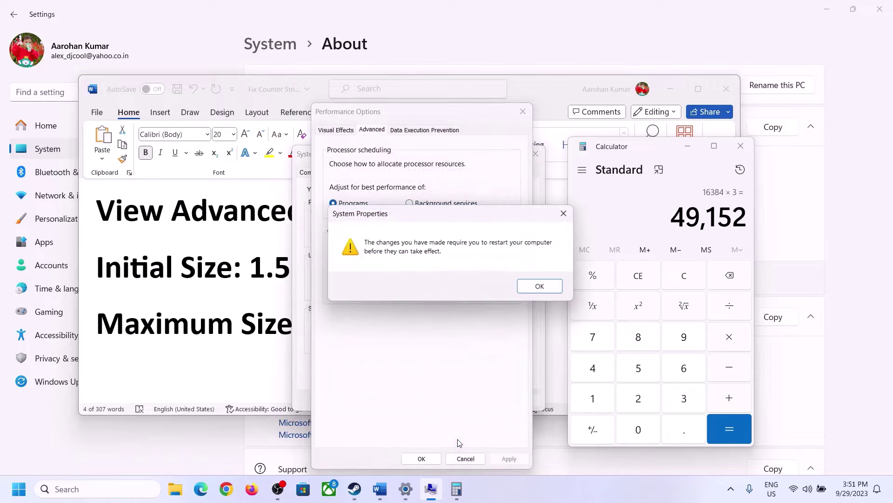
click(550, 291)
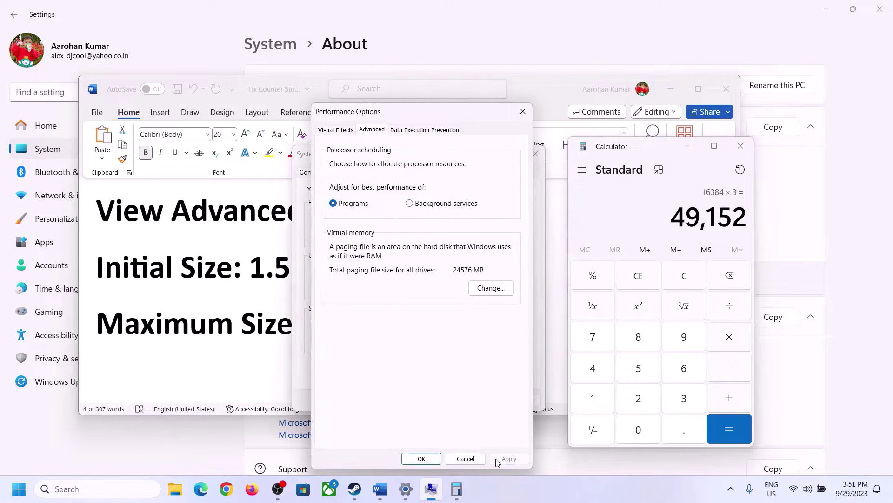
click(422, 458)
click(425, 398)
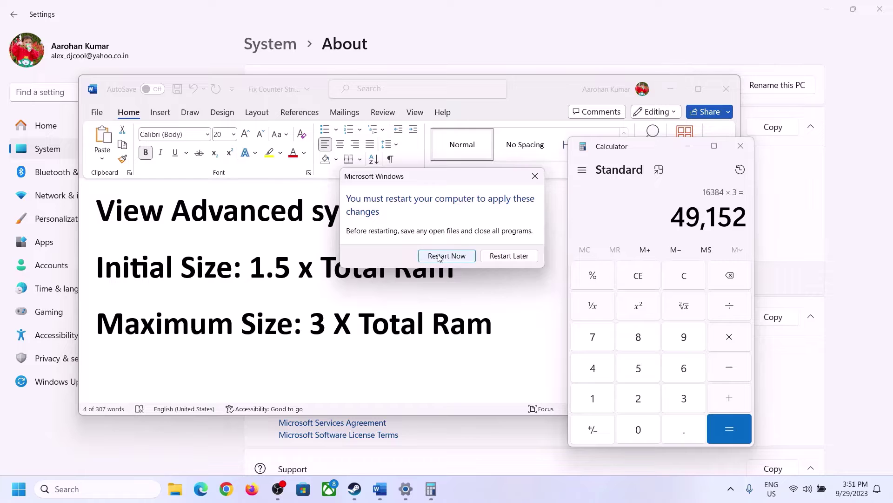
click(534, 175)
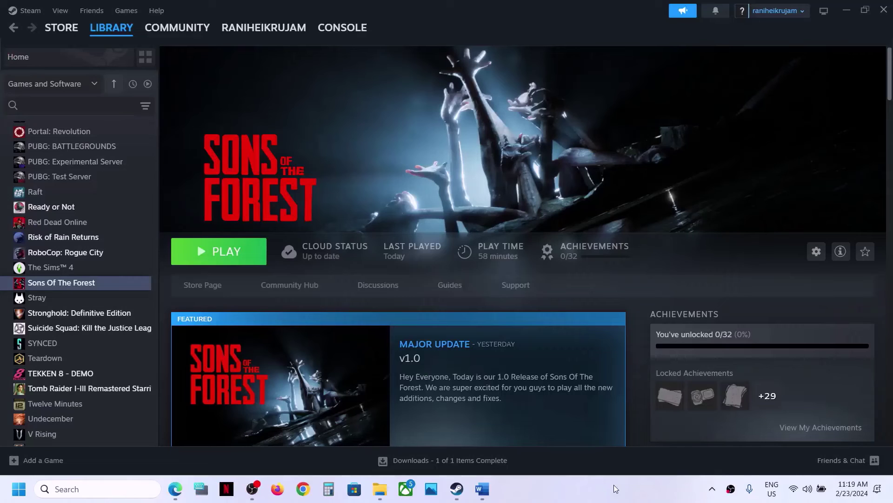
- Open the Step 6 Visual C++ redistributable link from the Word notes in a new Chrome tab
click(483, 493)
scroll(433, 335, down, 5)
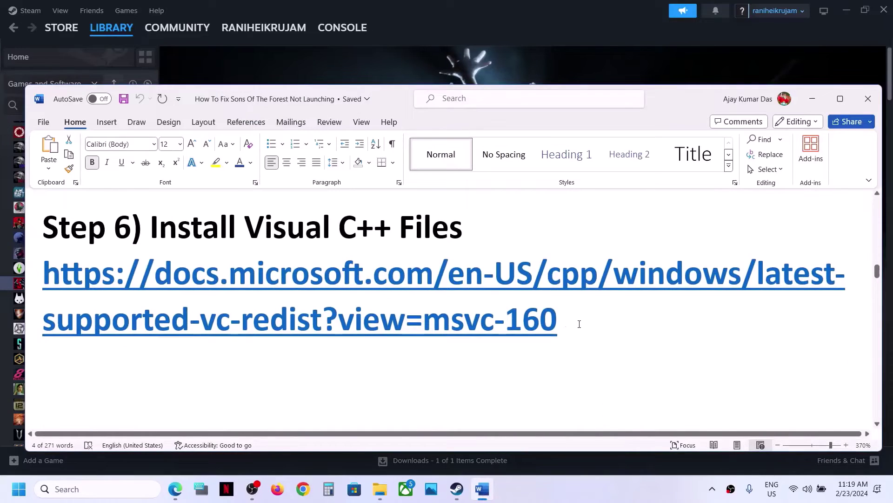
triple_click(579, 323)
key(ctrl+c)
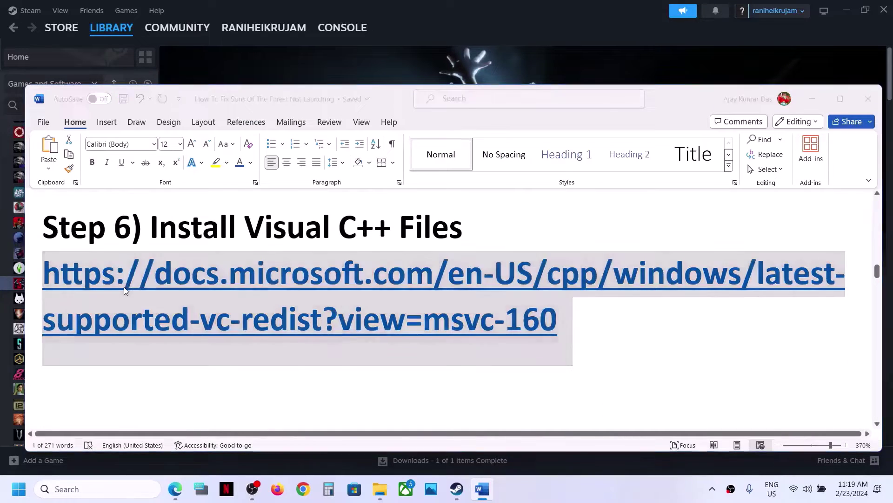
key(alt+Tab)
click(299, 493)
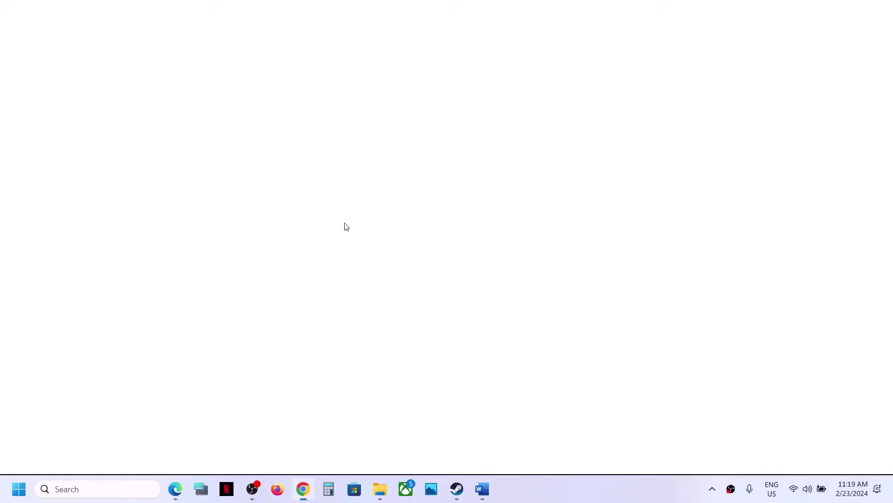
key(ctrl+v)
key(Return)
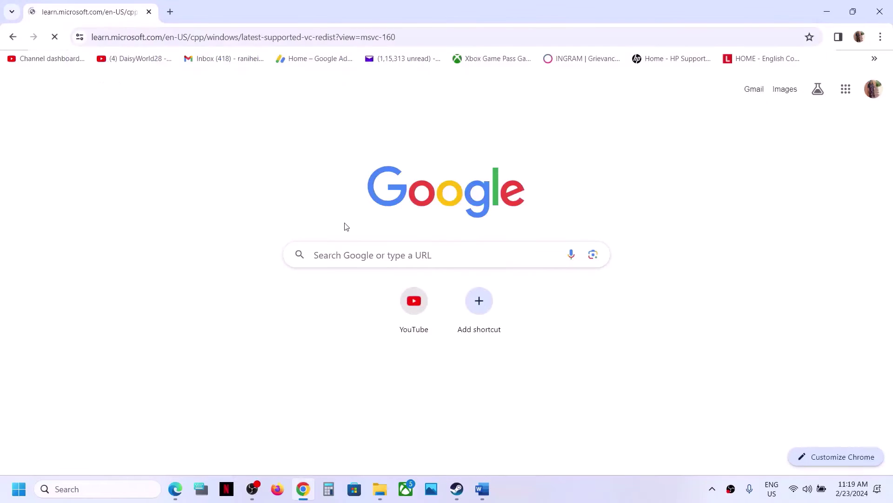
- Download the X86 and X64 installers of Visual C++ Redistributable version 14.38.33135.0
scroll(449, 350, down, 6)
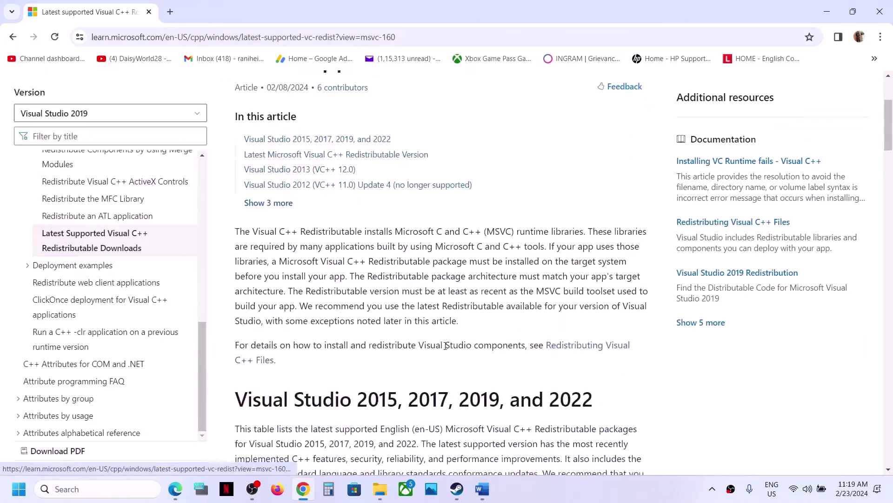
drag(251, 236, 594, 239)
scroll(594, 242, down, 5)
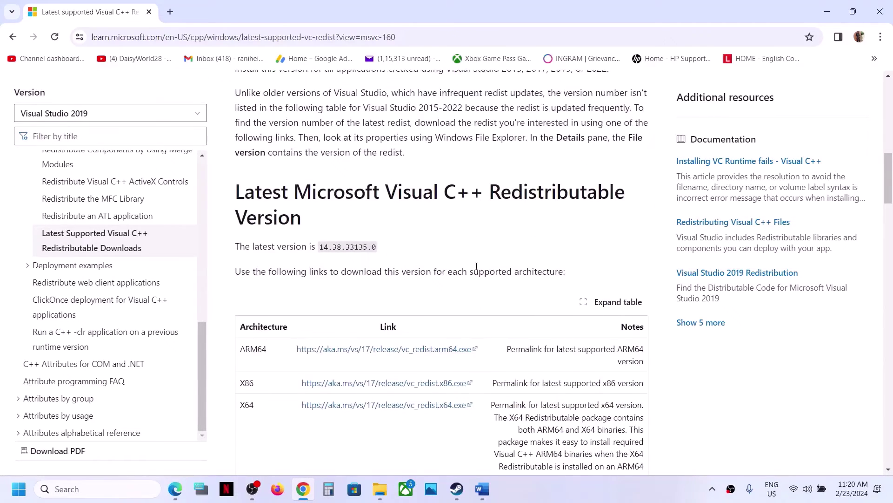
scroll(477, 266, down, 1)
drag(239, 321, 298, 321)
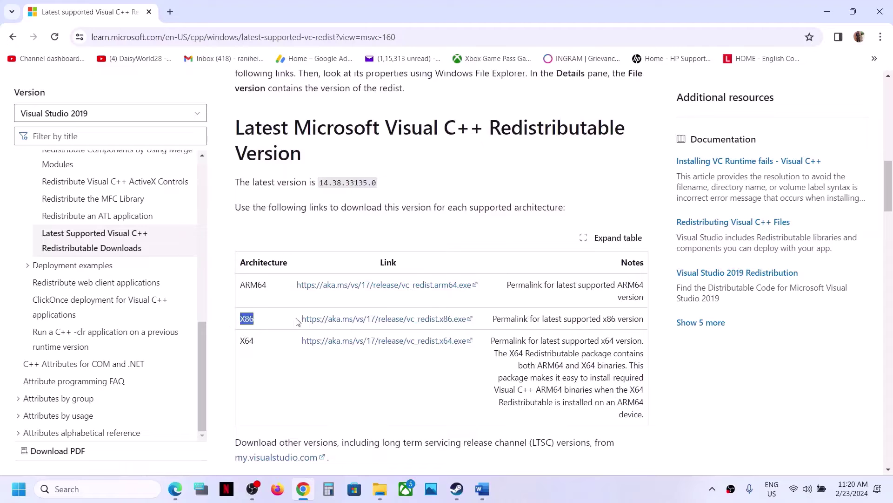
click(357, 321)
drag(239, 343, 273, 345)
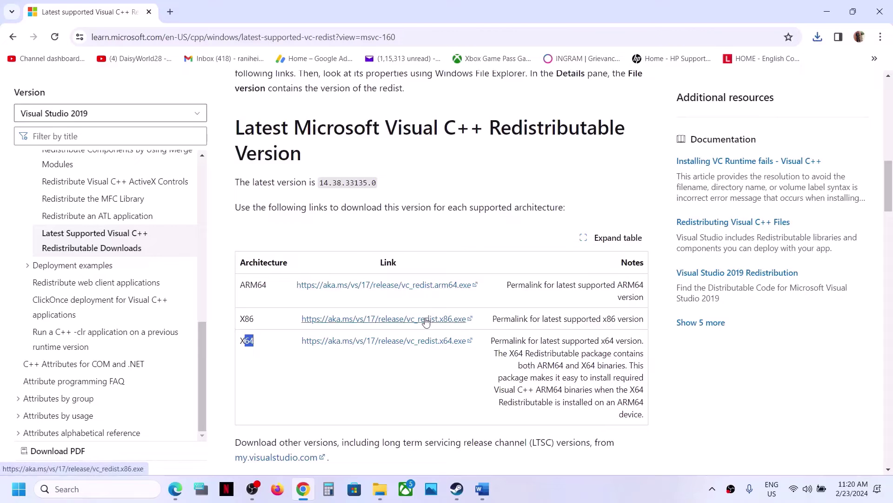
click(402, 344)
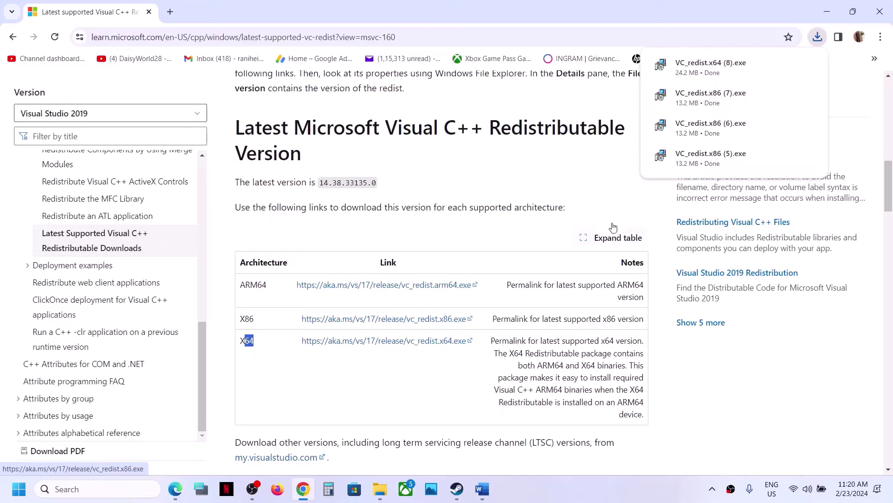
- Try repairing with the x64 installer and dismiss its 0x8007015e reboot-required failure
click(716, 74)
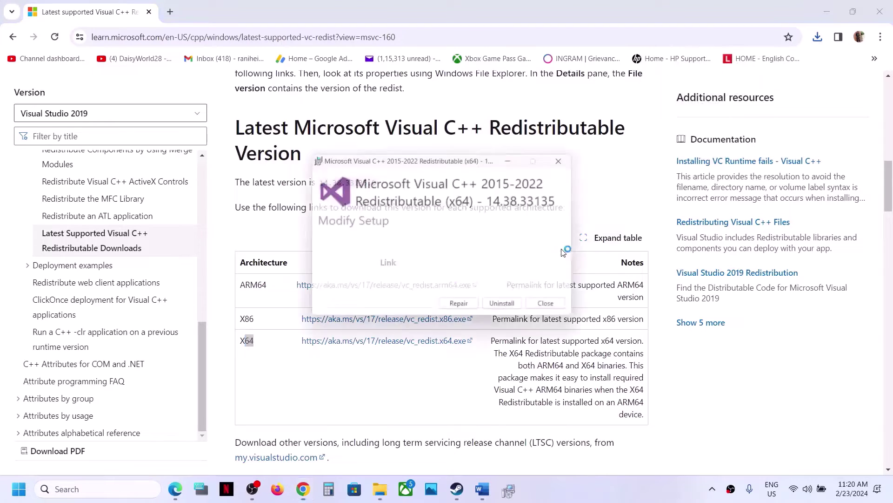
click(466, 310)
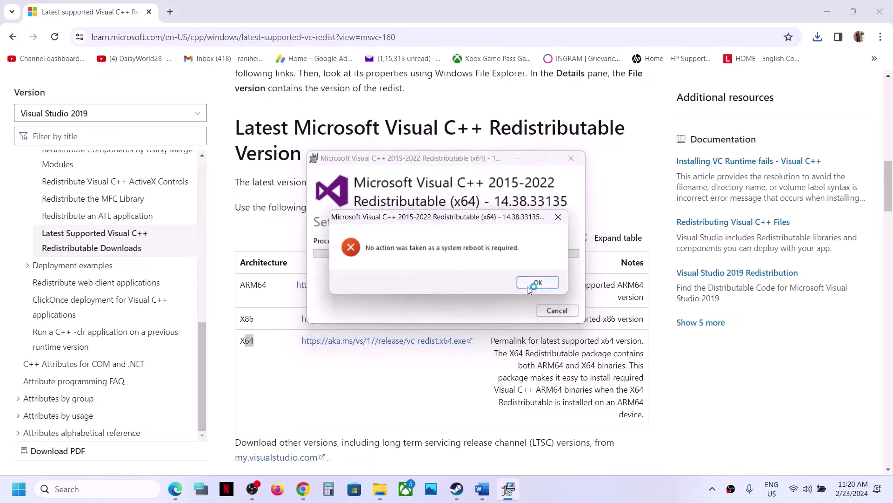
click(529, 286)
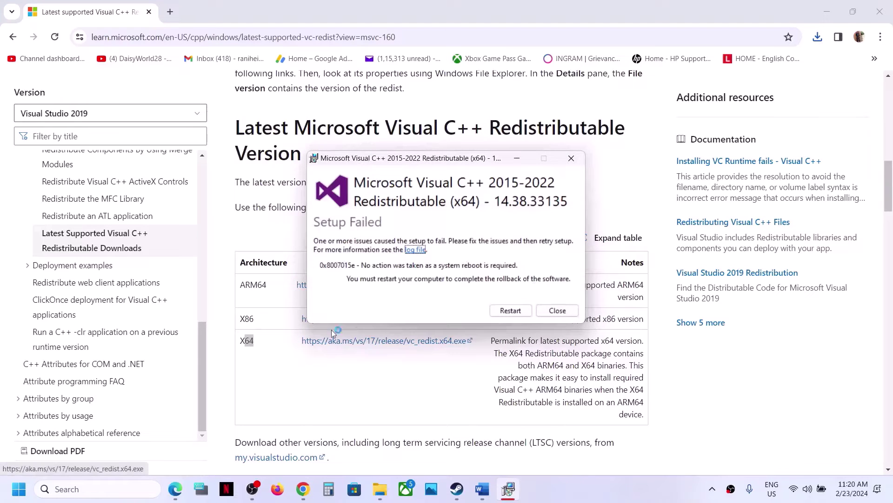
click(300, 319)
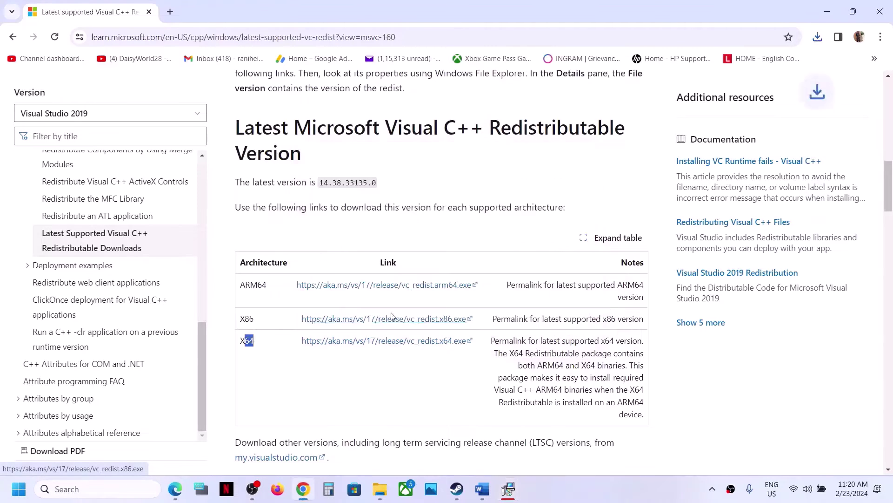
click(508, 487)
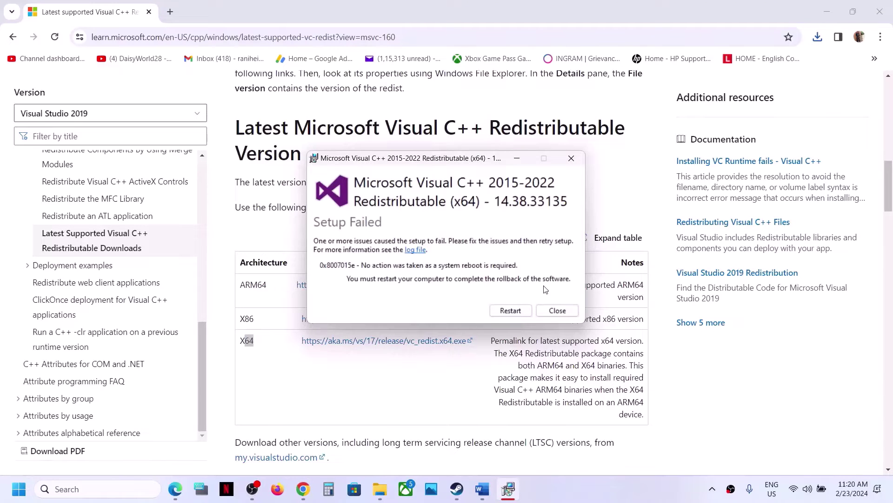
click(557, 311)
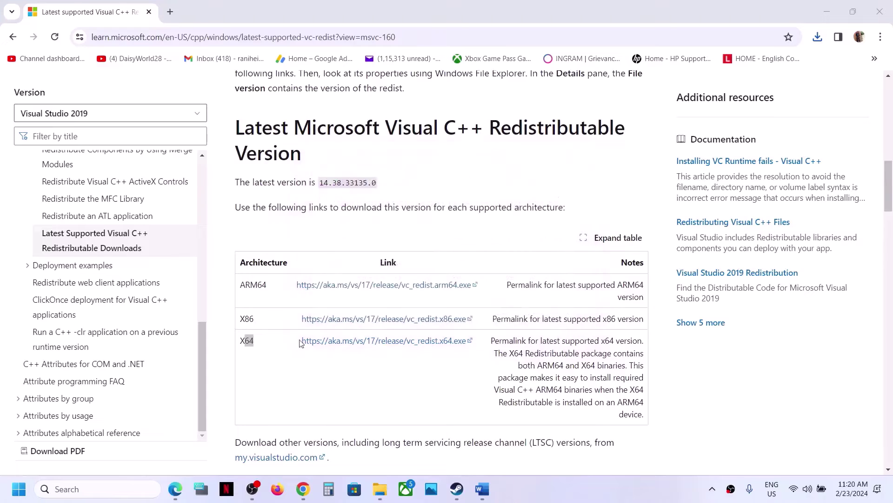
- Bring up the Windows Start menu's power options
drag(241, 321, 294, 349)
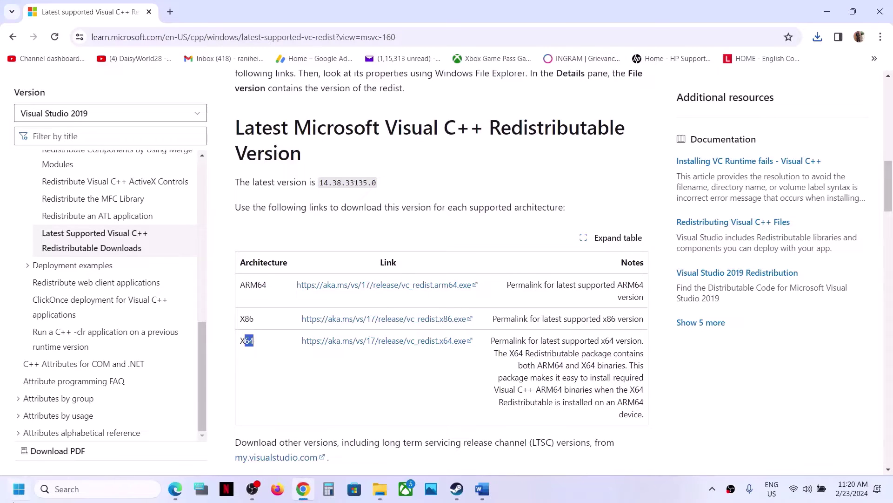
click(19, 488)
click(338, 449)
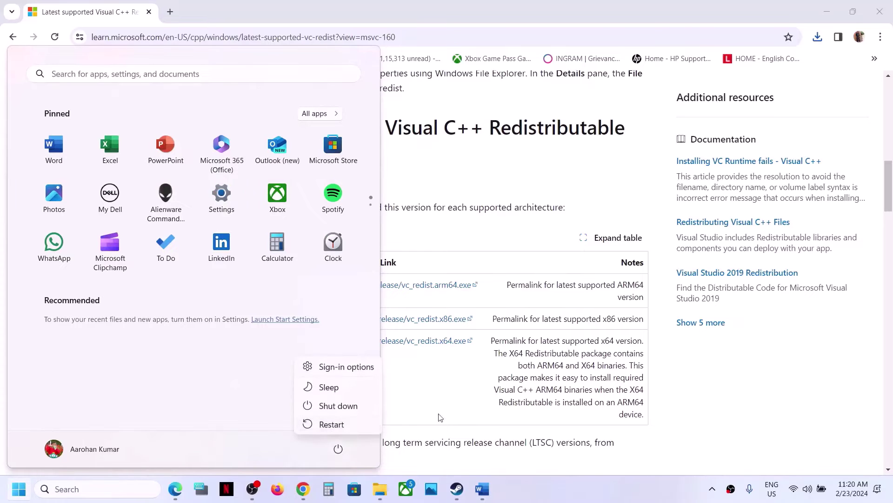
- Find the 'Disable Steam Overlay' instruction in Step 7 of the Word notes
click(456, 488)
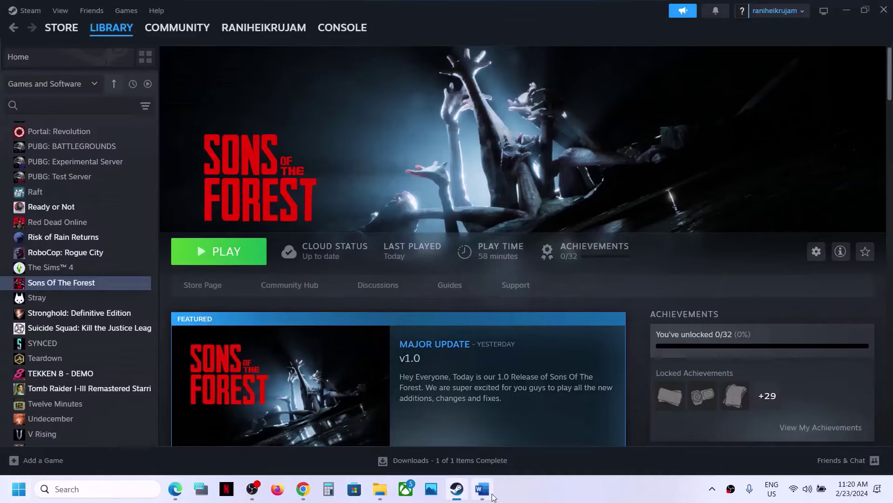
click(482, 488)
triple_click(334, 295)
scroll(335, 295, down, 5)
scroll(335, 296, up, 1)
drag(150, 238, 383, 247)
key(ctrl+shift+Right)
key(alt+Tab)
- Turn off 'Enable the Steam Overlay while in-game' in Sons Of The Forest's properties
right_click(97, 284)
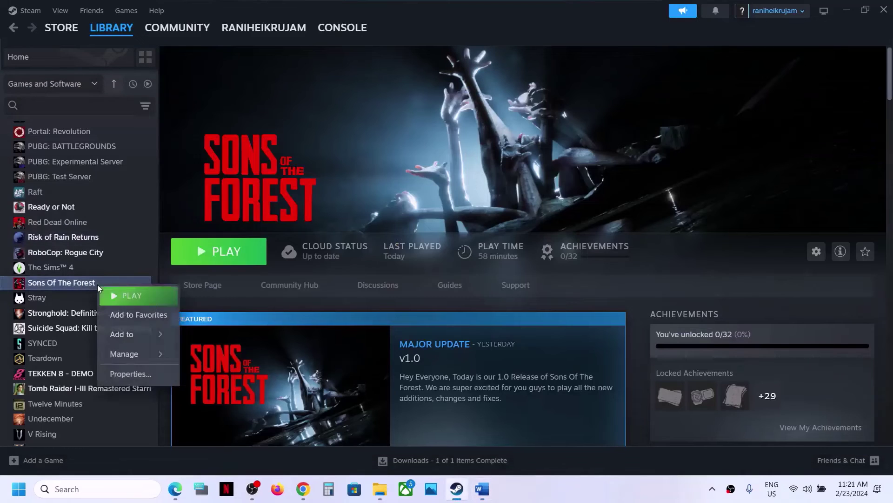
click(133, 374)
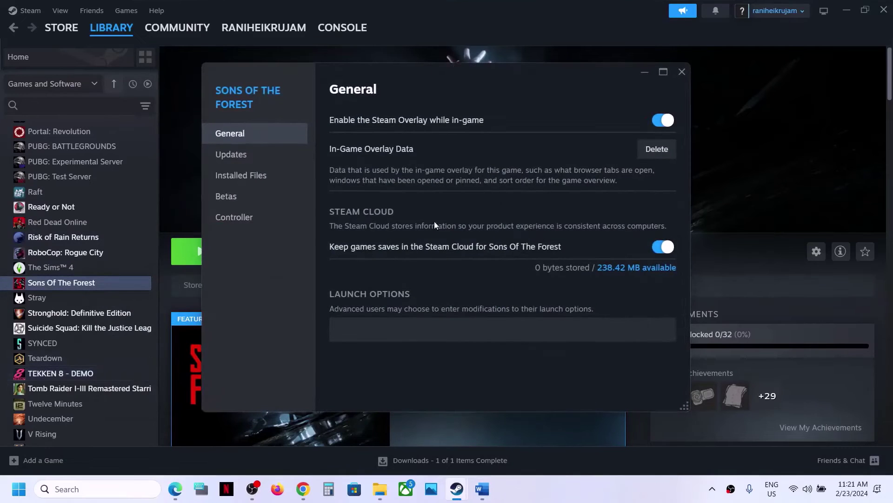
click(655, 123)
click(682, 72)
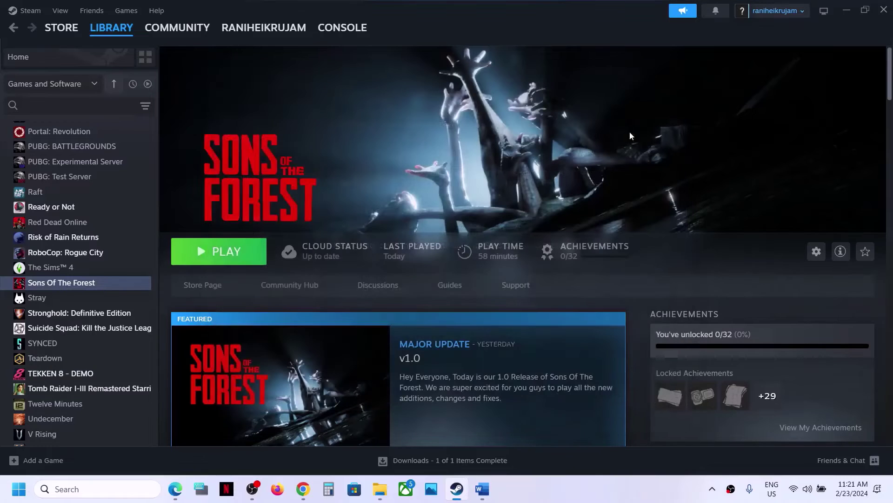
click(483, 491)
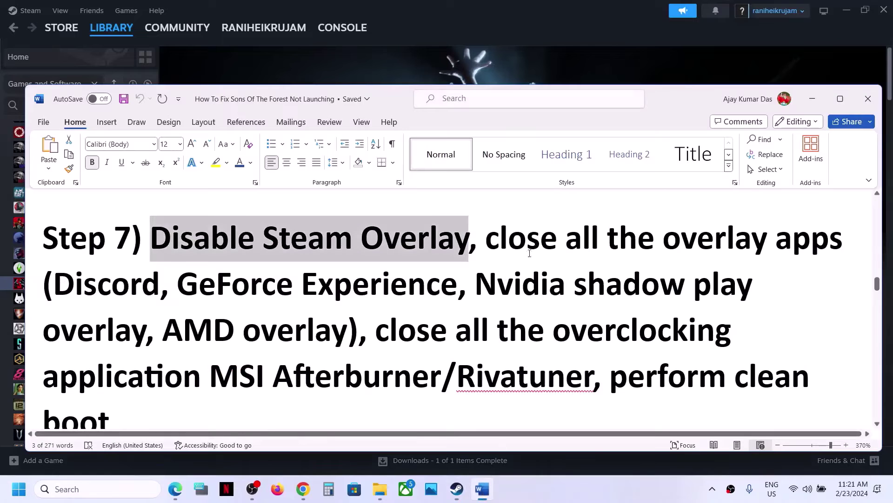
drag(512, 242, 367, 332)
drag(489, 240, 435, 375)
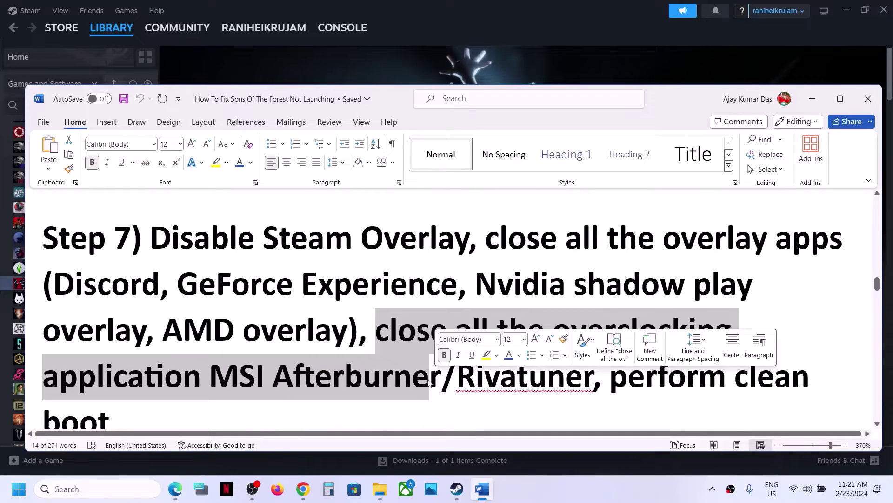
click(108, 489)
text(msi)
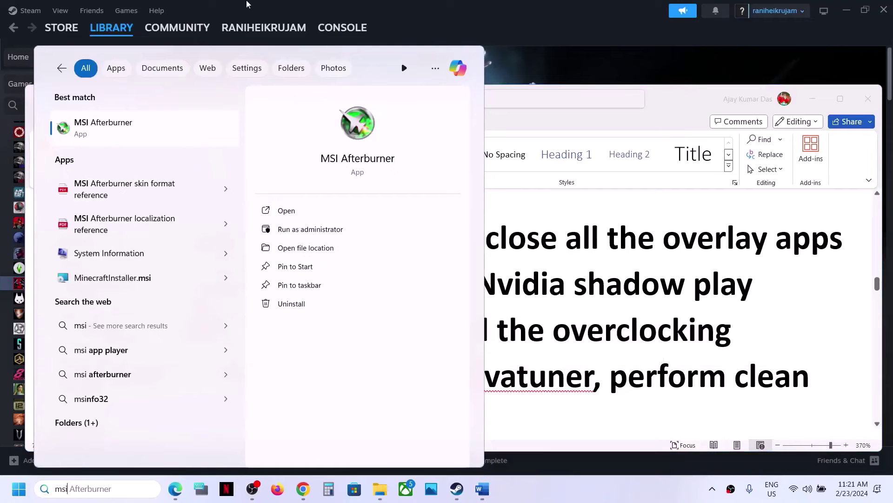
click(129, 123)
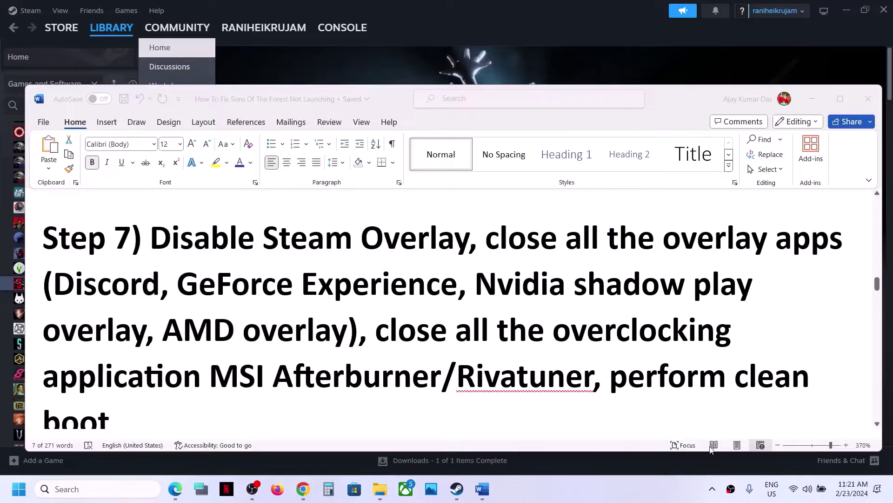
click(711, 489)
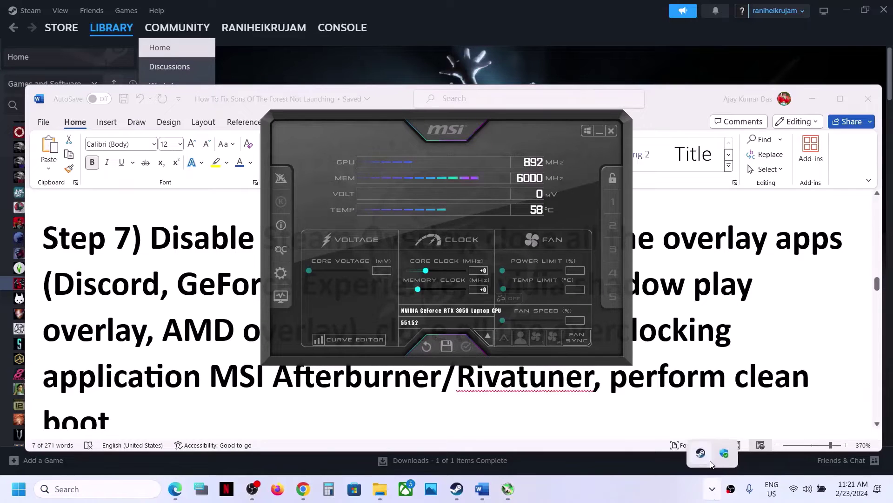
click(664, 501)
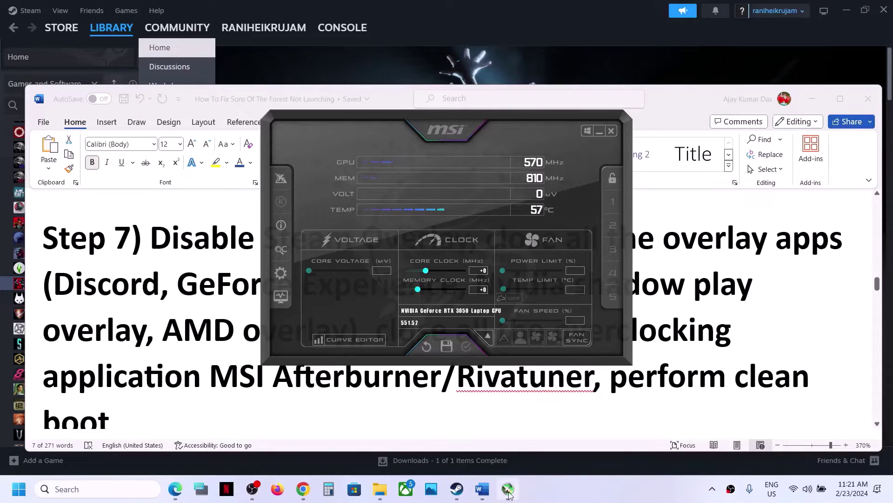
- Exit MSI Afterburner completely from its tray icon
click(599, 132)
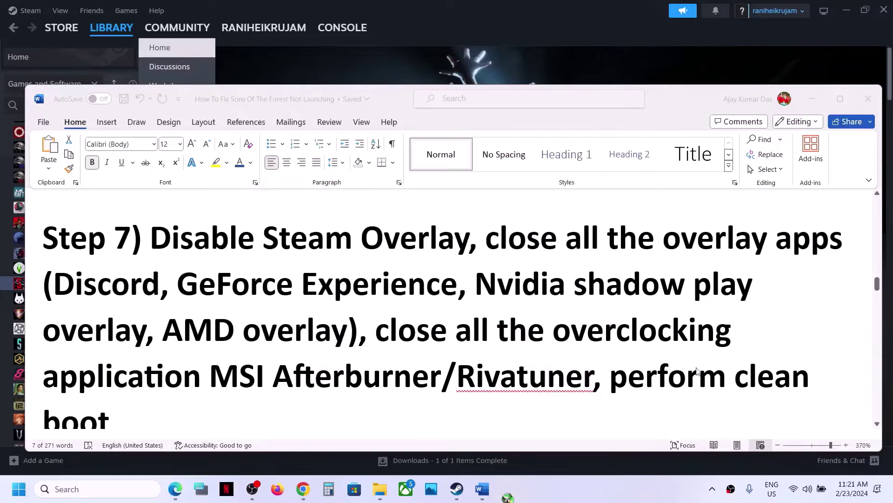
click(713, 491)
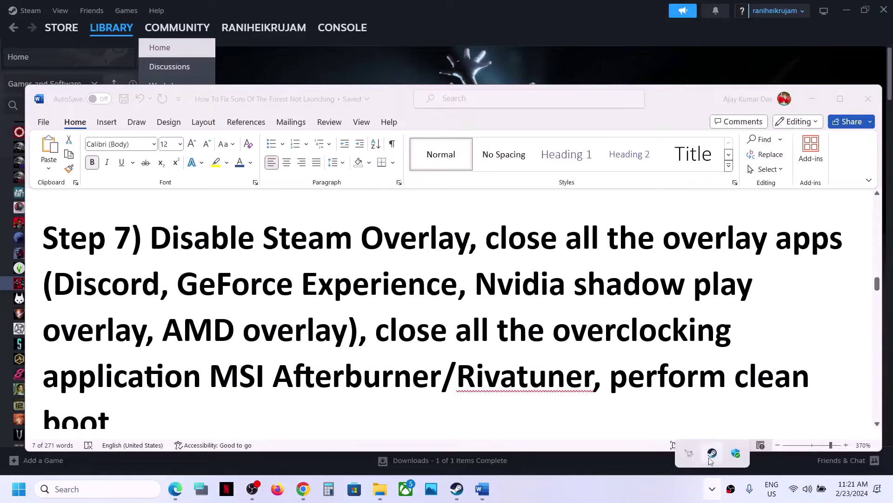
right_click(688, 456)
click(729, 449)
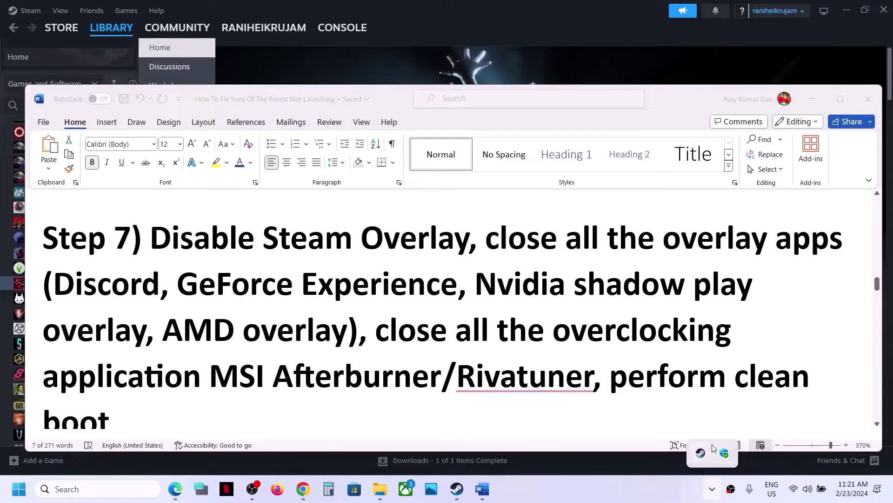
- Go back to Word and reread Step 7 about closing all overclocking tools
click(330, 362)
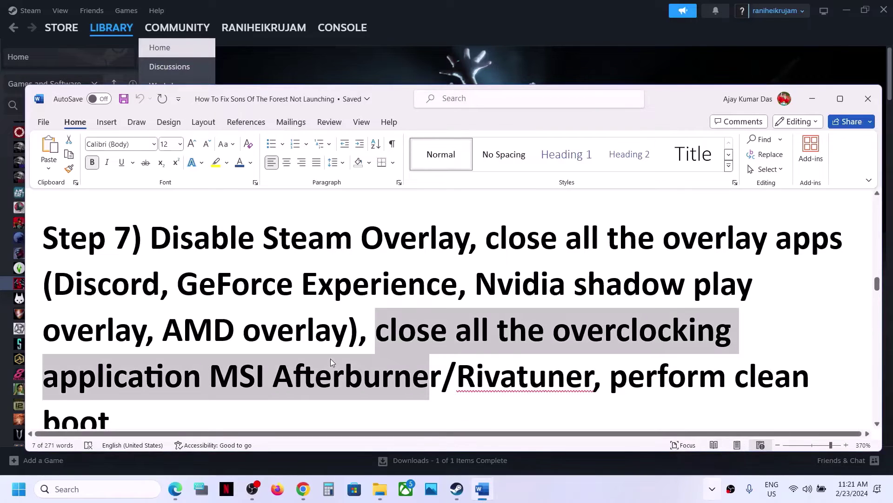
click(444, 345)
drag(396, 331, 651, 332)
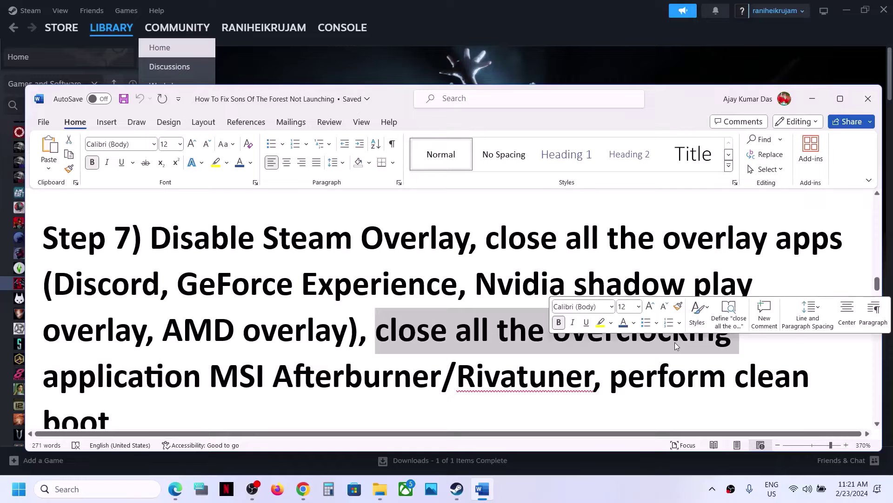
double_click(637, 377)
scroll(551, 389, down, 5)
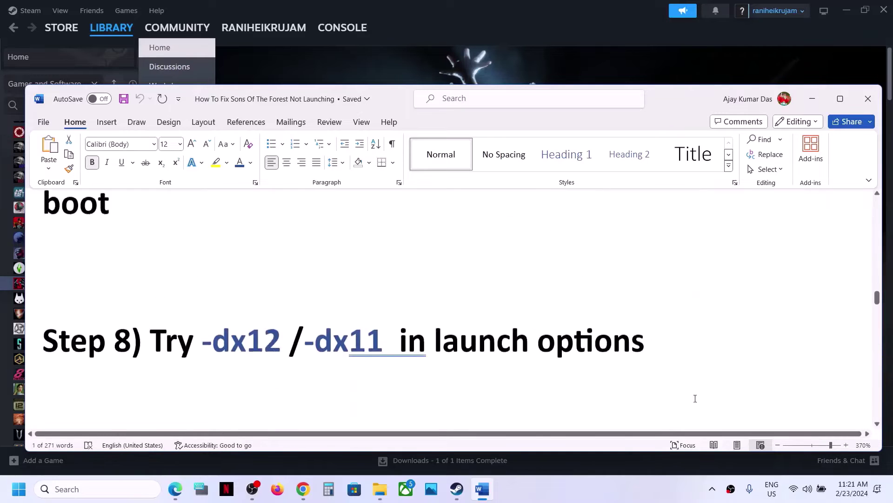
scroll(550, 389, up, 4)
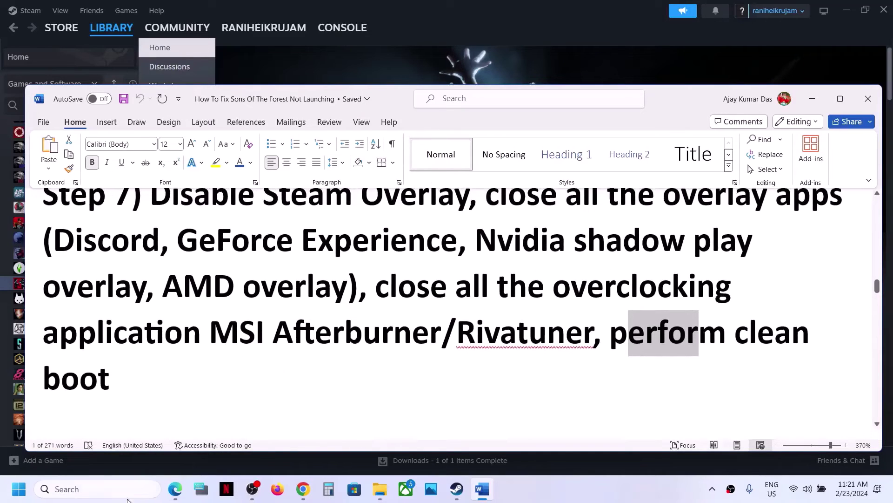
- Open System Configuration, hide all Microsoft services on the Services tab, and confirm with OK
click(118, 489)
text(system)
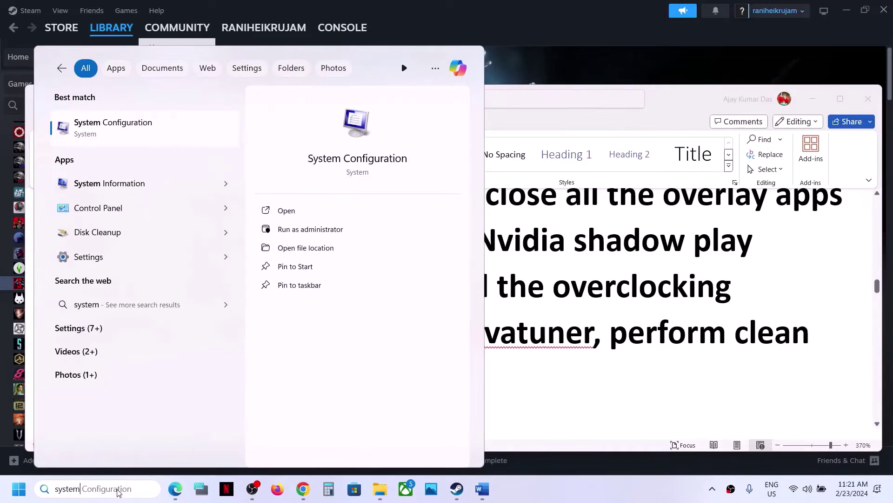
key(Right)
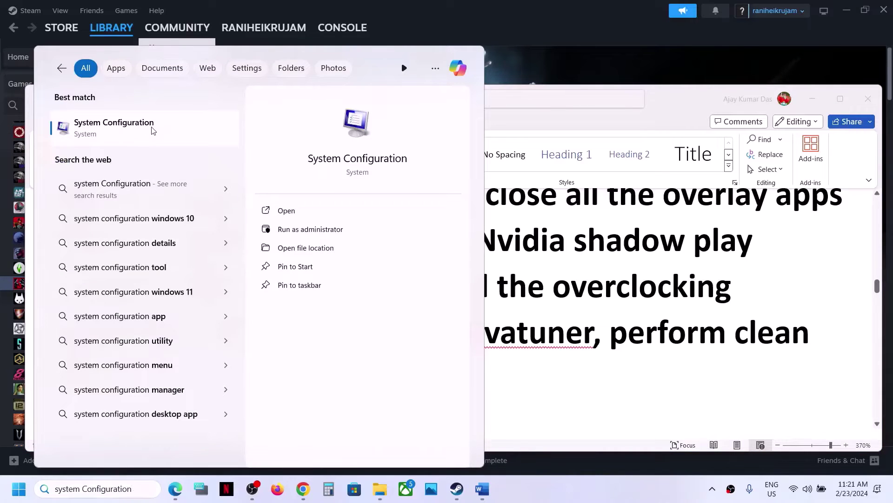
click(153, 131)
click(359, 154)
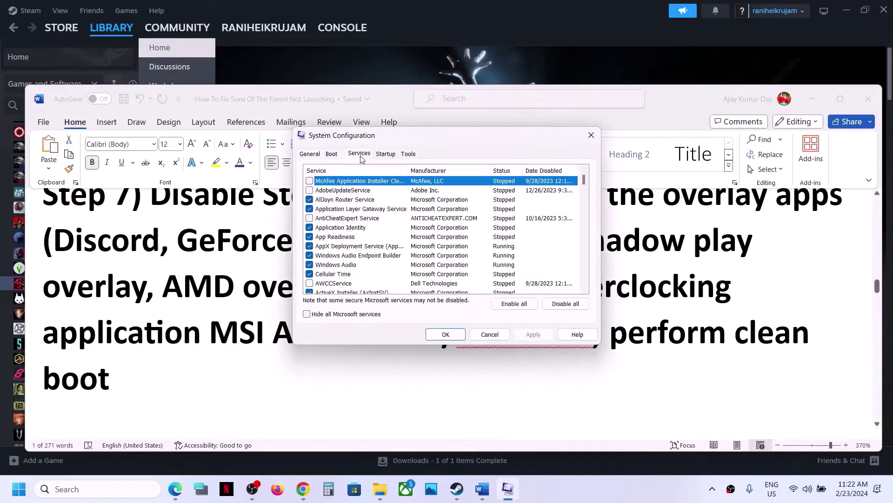
click(306, 314)
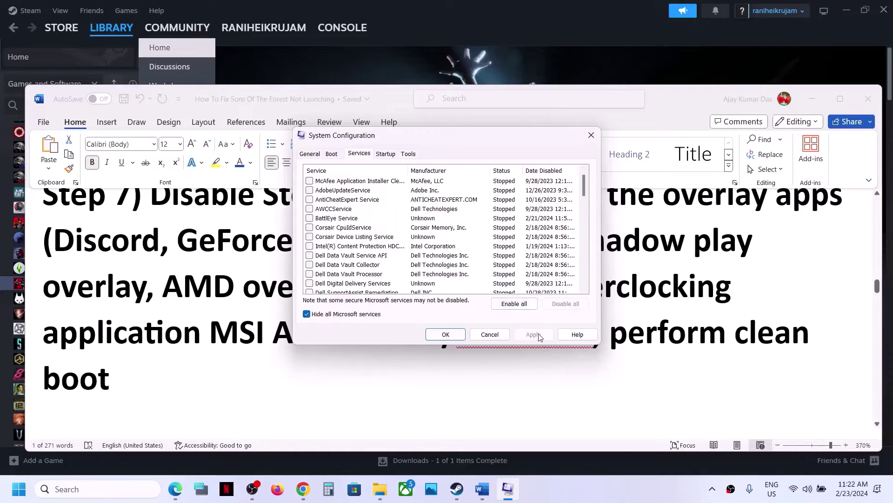
click(449, 335)
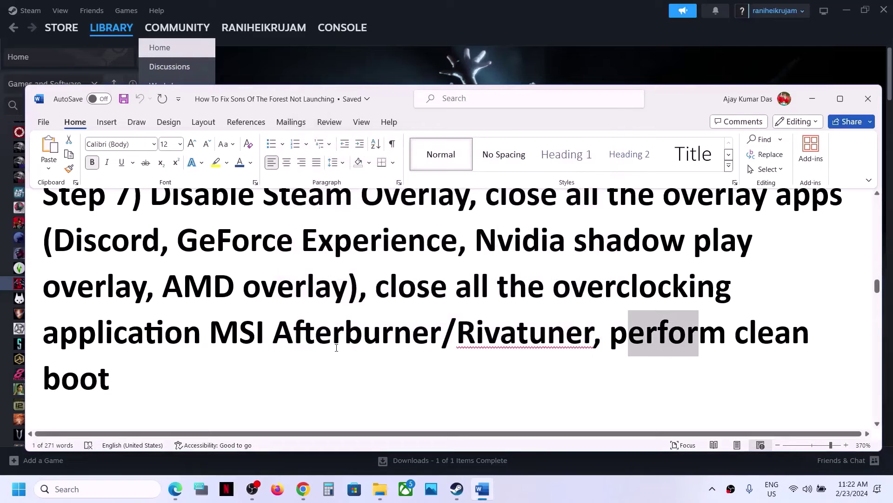
- Check the -dx12/-dx11 hint in Word and look at Sons Of The Forest's launch options
scroll(337, 329, down, 4)
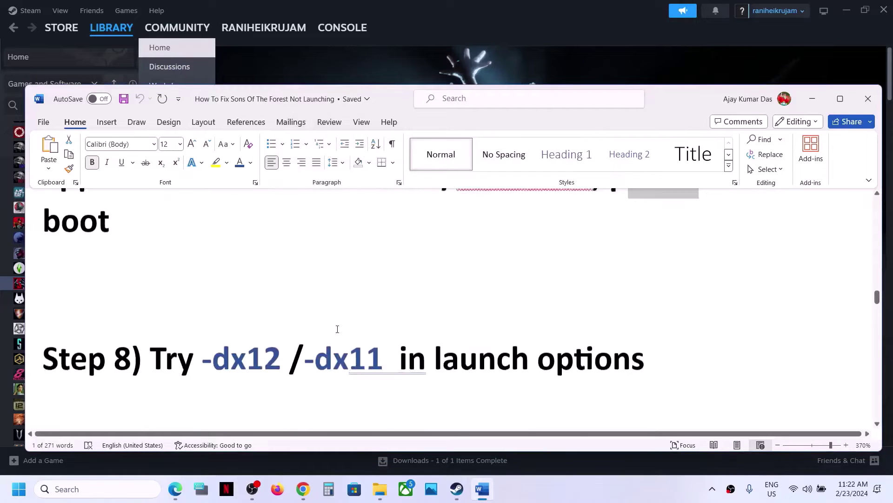
drag(218, 333, 514, 328)
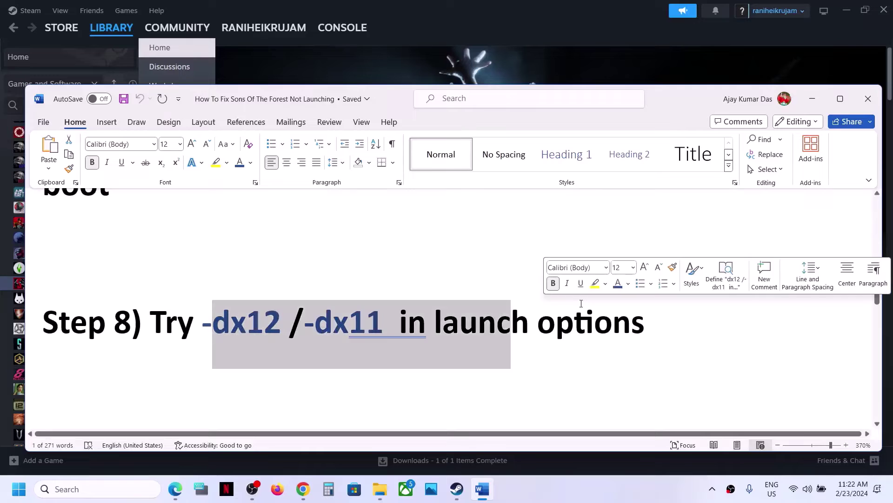
click(812, 99)
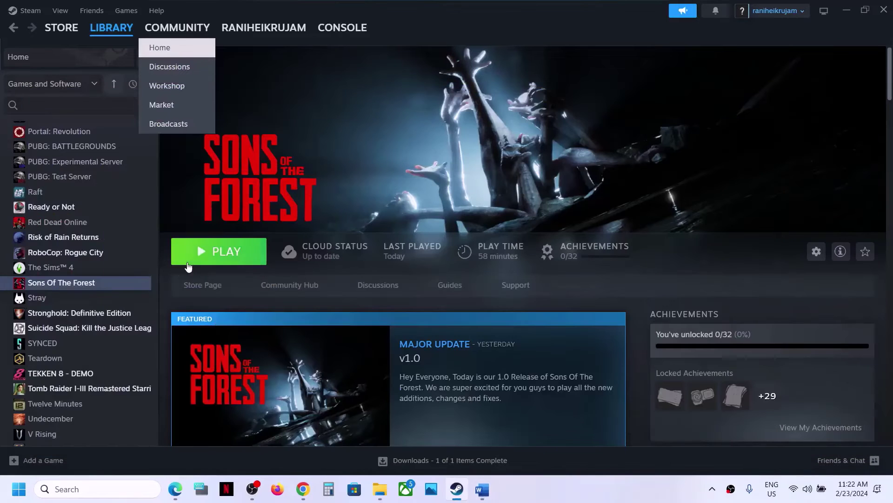
right_click(97, 287)
click(126, 375)
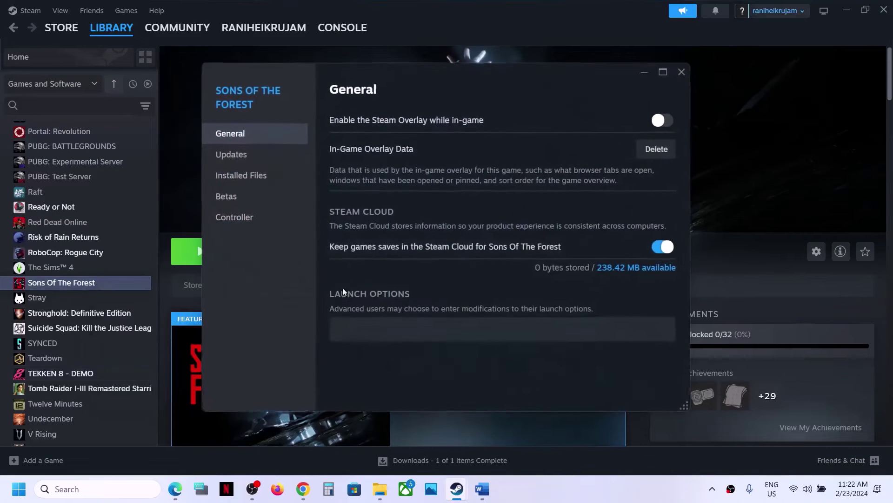
click(367, 320)
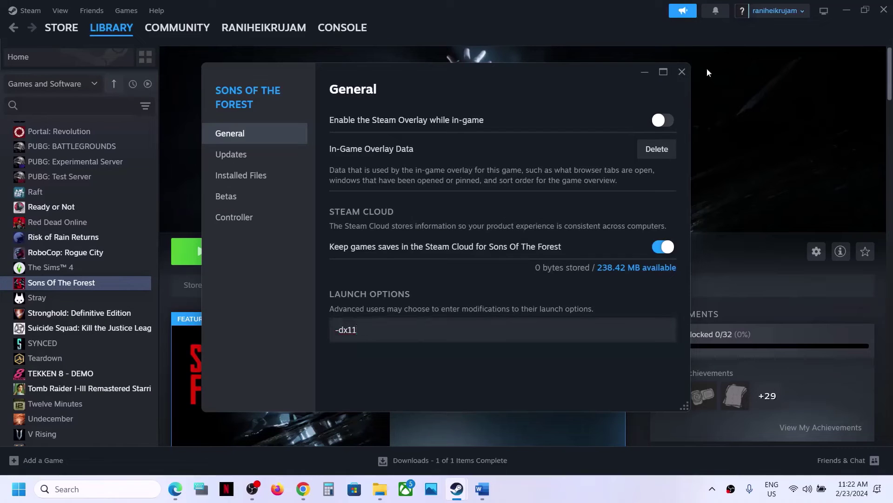
click(682, 70)
- Replace the -dx11 launch option with -dx12
right_click(87, 288)
click(121, 378)
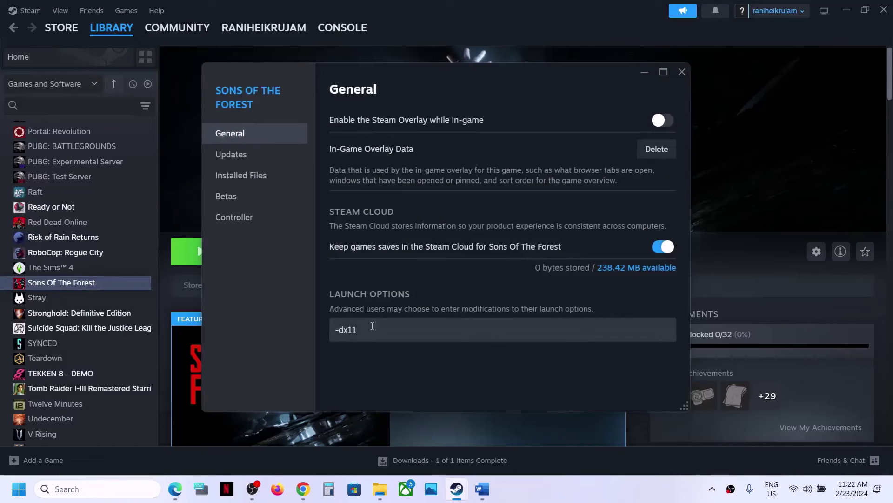
drag(371, 326, 292, 342)
text(-dx12)
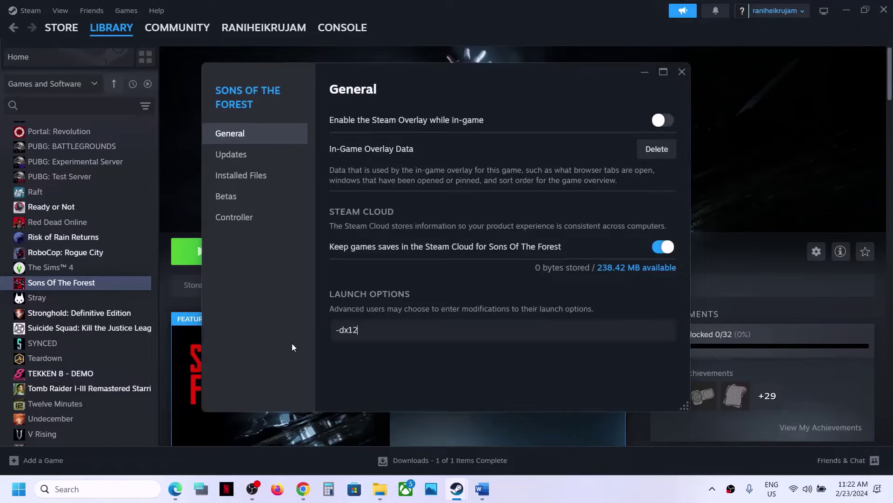
click(682, 71)
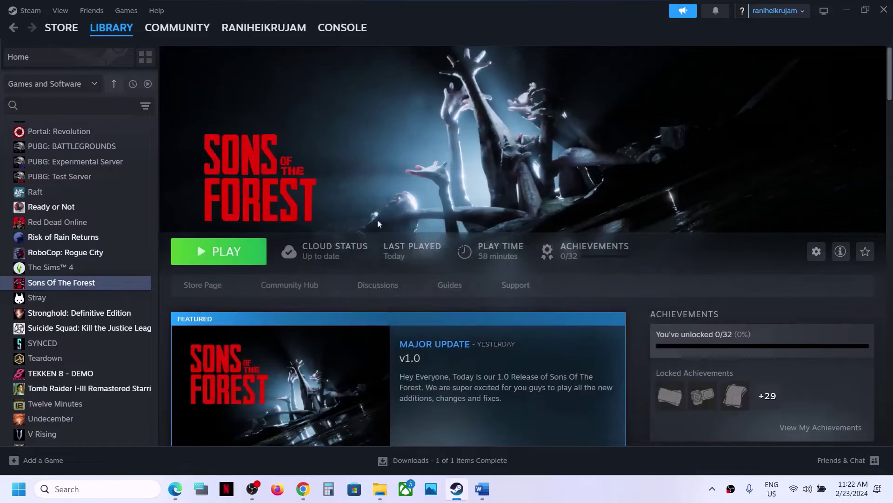
- Delete the -dx12 launch option so the field is left empty
right_click(47, 279)
click(75, 370)
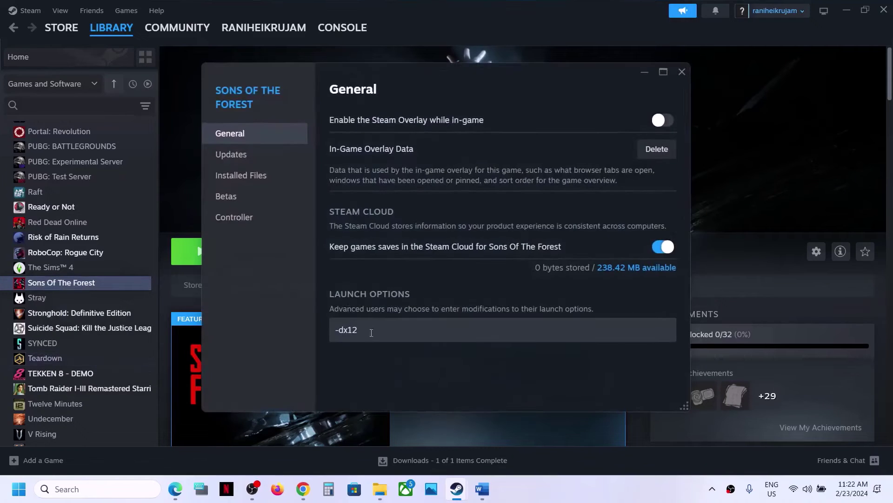
key(ctrl+a)
key(BackSpace)
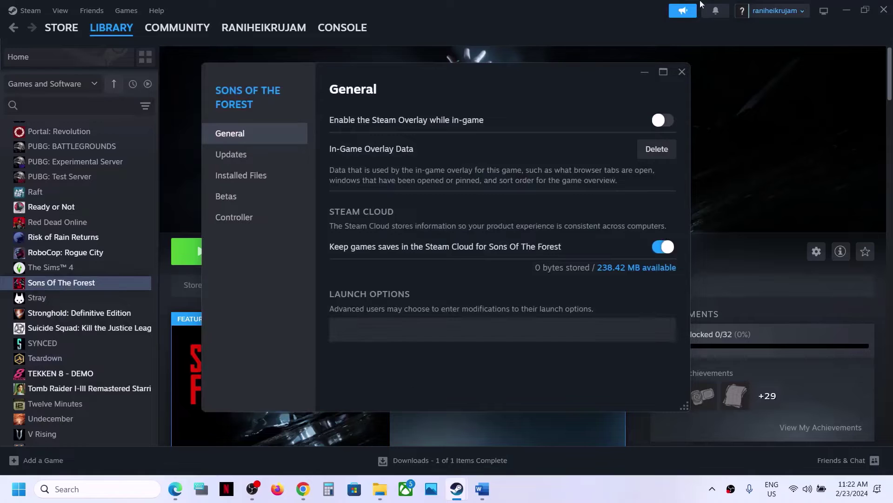
click(682, 71)
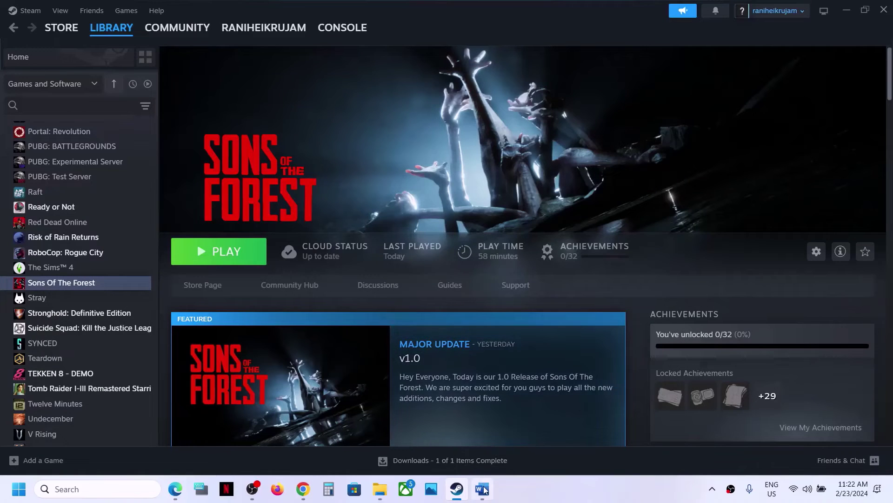
key(alt+Tab)
scroll(441, 383, down, 4)
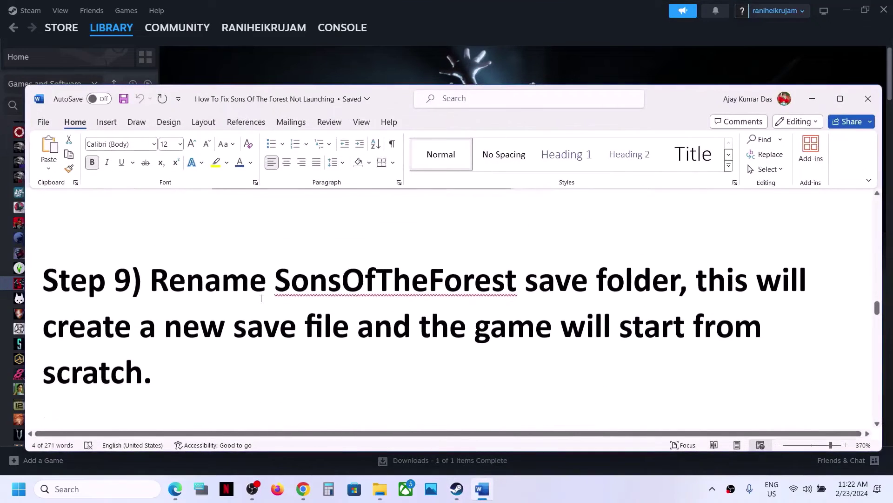
drag(157, 286, 662, 298)
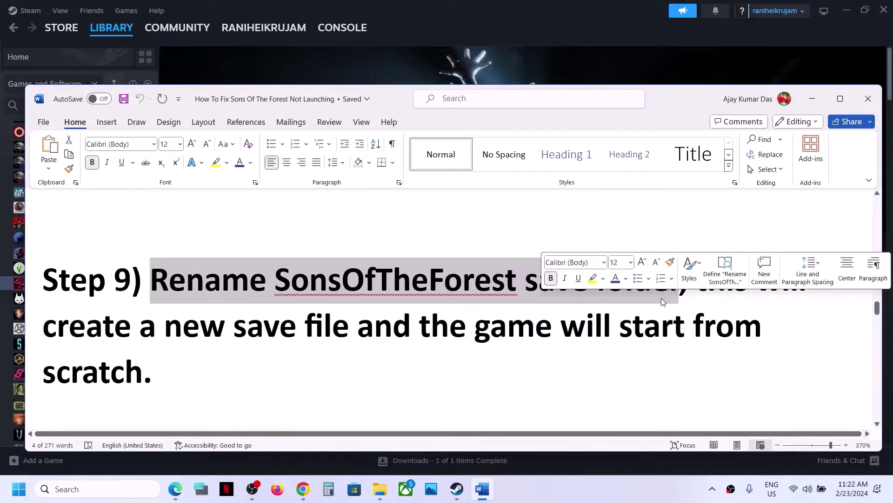
click(673, 323)
drag(701, 278, 587, 362)
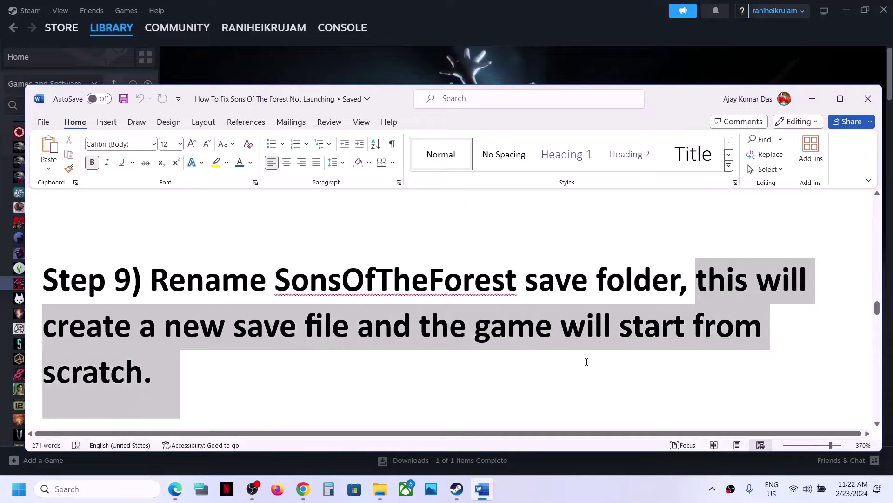
click(814, 99)
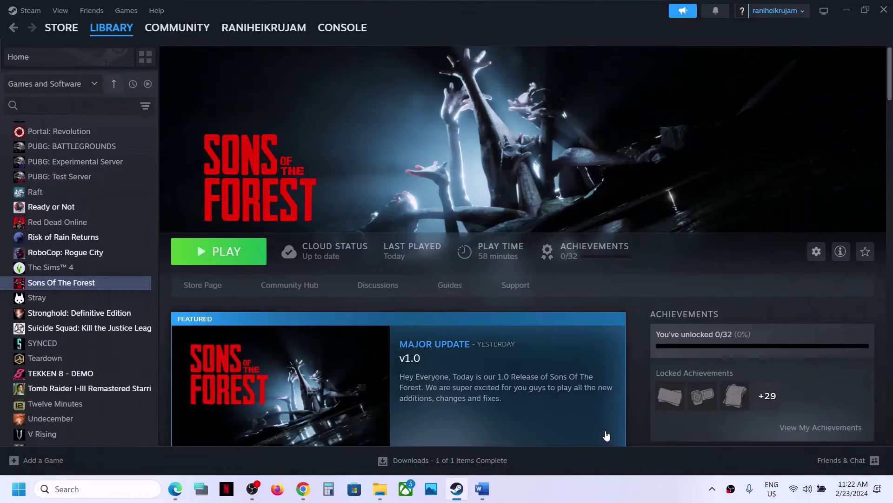
click(565, 484)
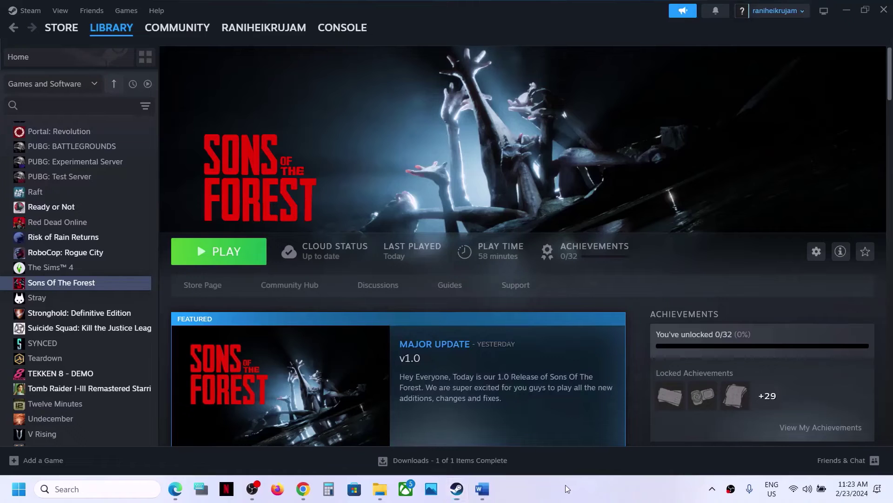
- Browse to C:\Users\<user>\AppData, checking the hidden-items view option
click(380, 489)
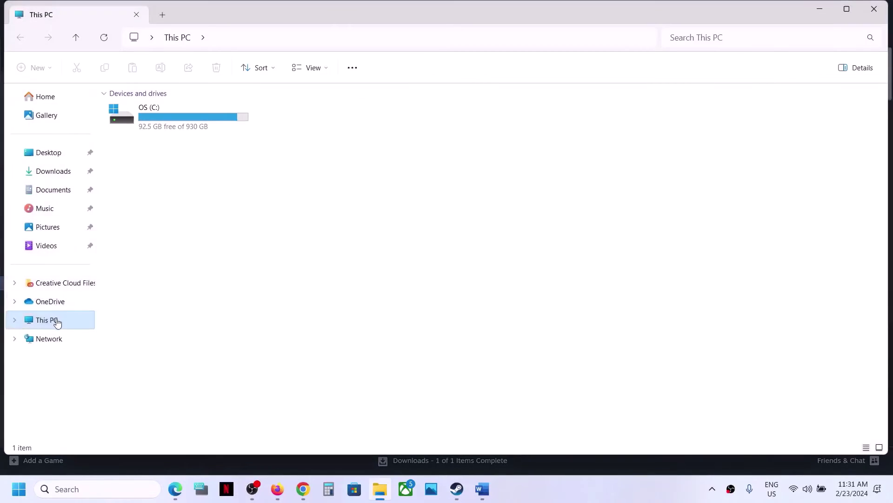
double_click(189, 114)
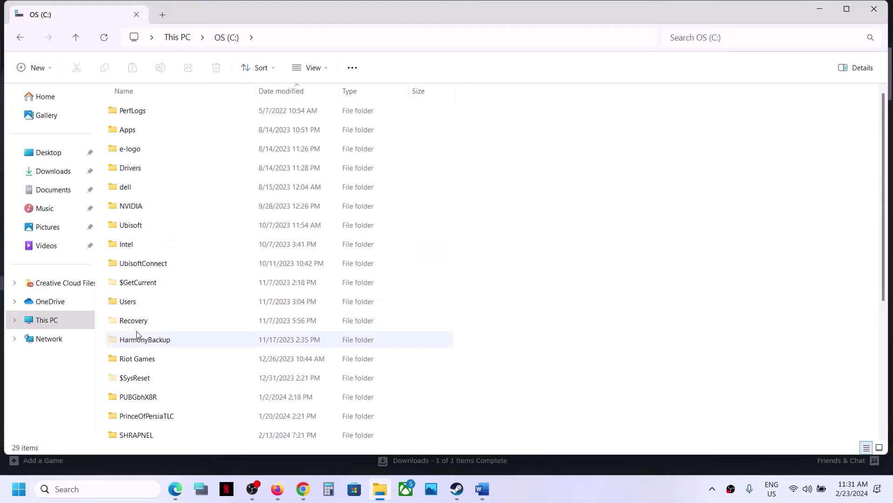
double_click(135, 307)
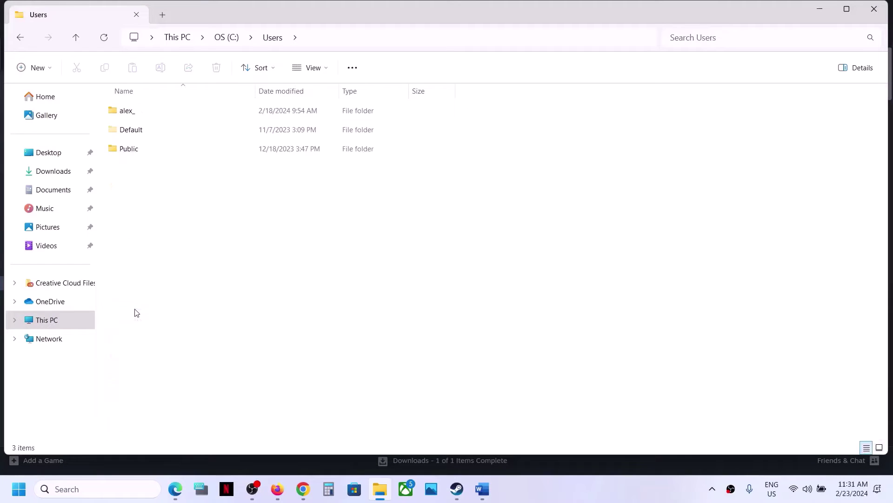
double_click(146, 110)
click(144, 189)
click(329, 69)
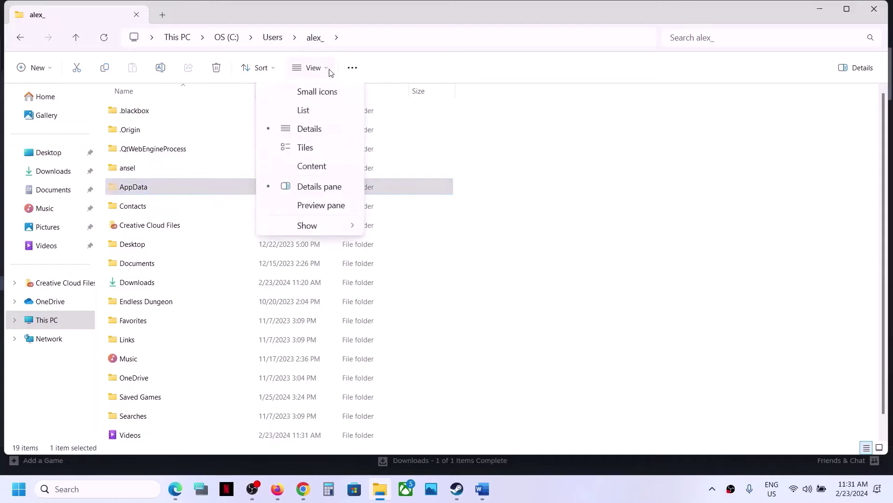
mouse_move(330, 285)
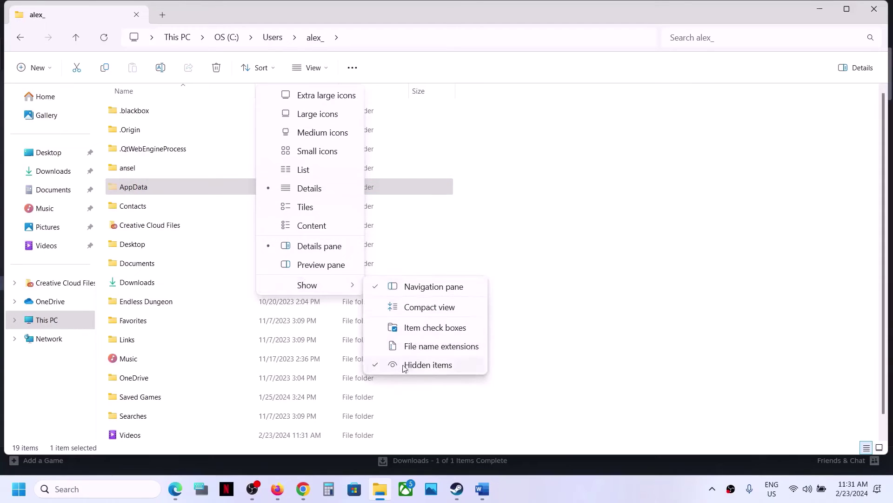
click(179, 190)
double_click(179, 189)
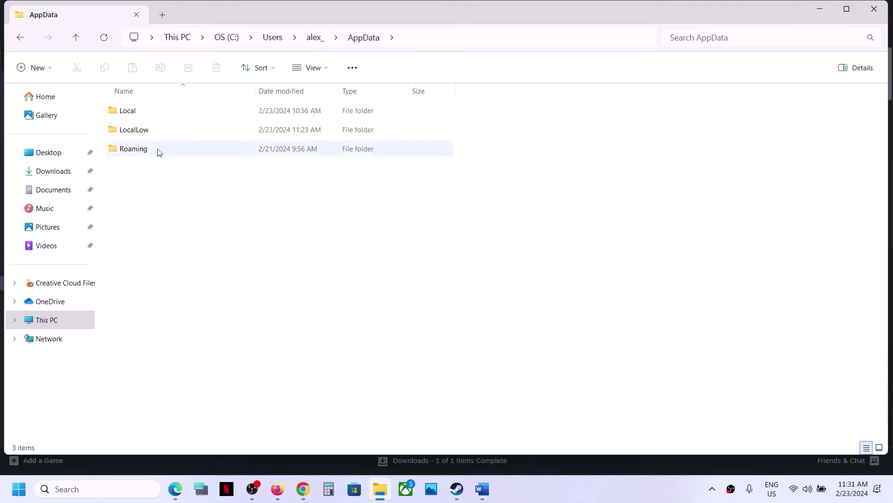
- Open the LocalLow\Endnight folder
double_click(140, 132)
scroll(215, 225, down, 3)
scroll(215, 225, down, 9)
click(137, 228)
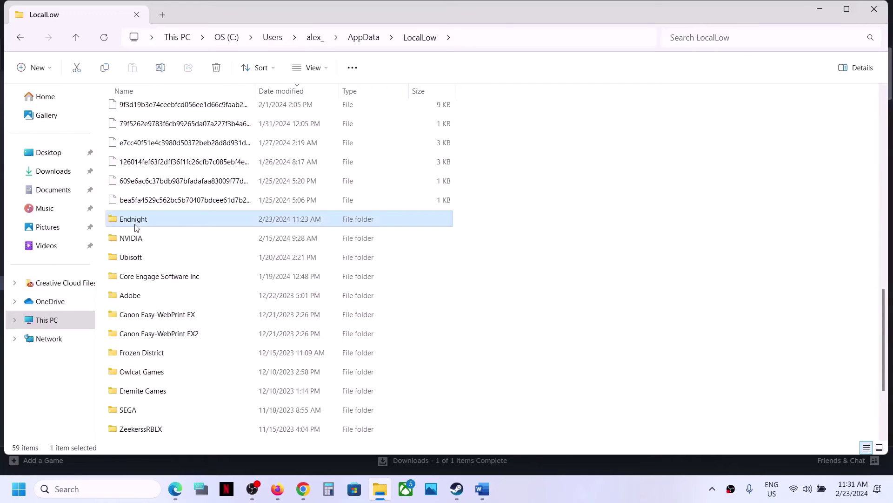
double_click(161, 225)
- Rename the SonsOfTheForest folder to SonsOfTheForest.old
click(162, 121)
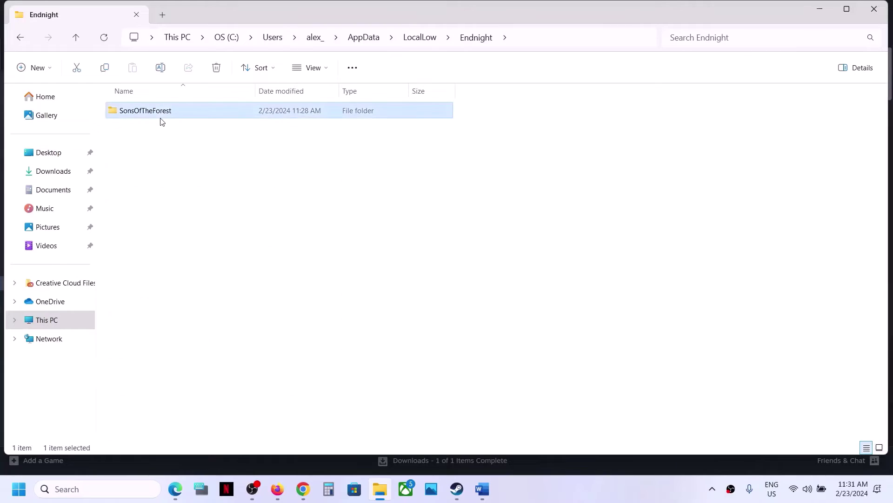
right_click(177, 115)
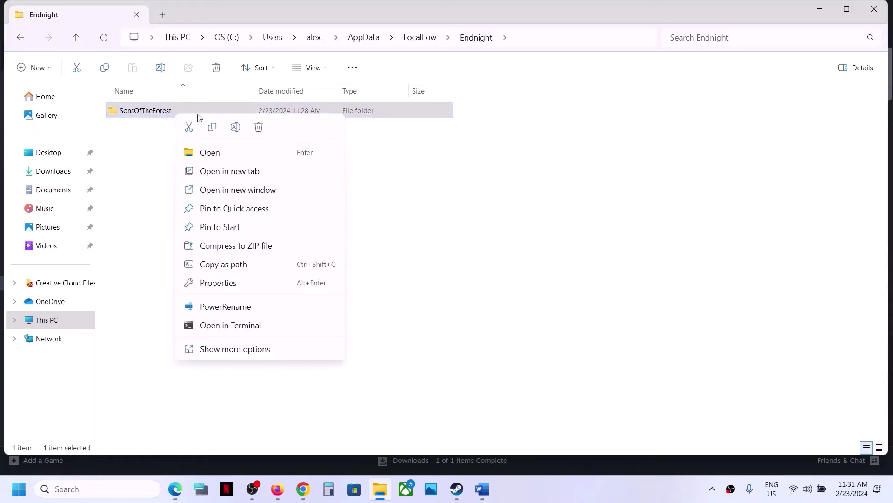
click(235, 126)
click(184, 110)
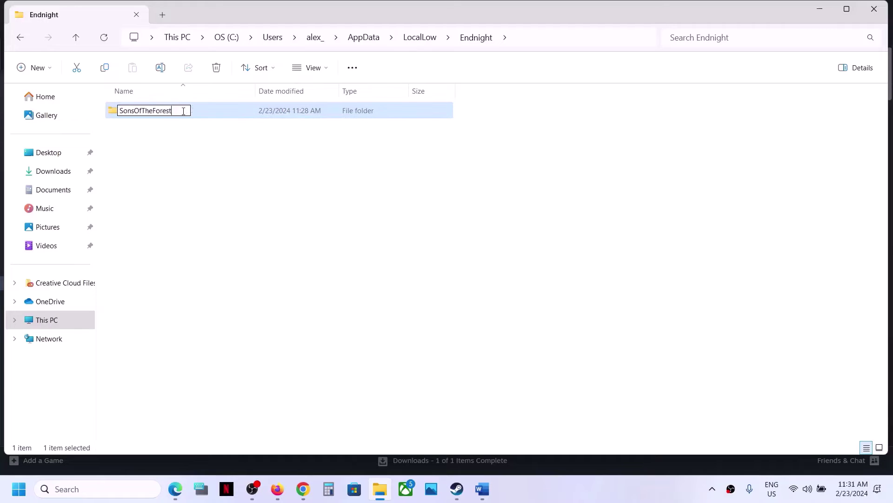
text(.old)
click(185, 153)
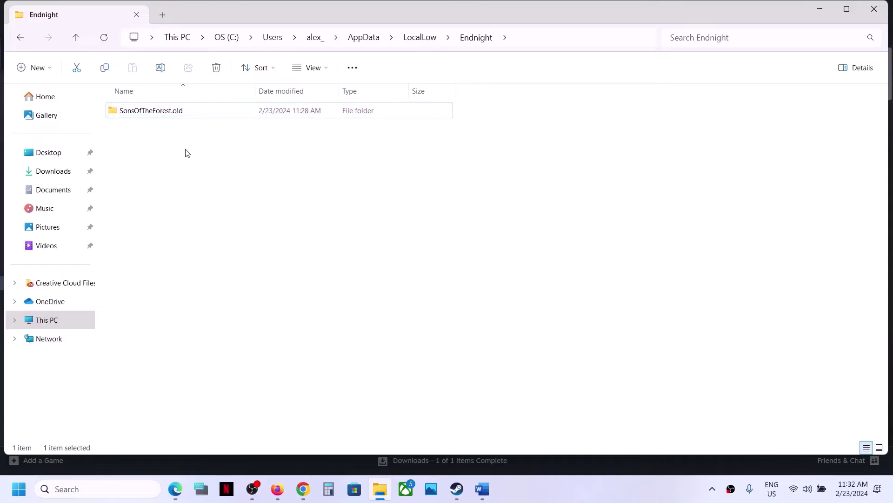
click(451, 493)
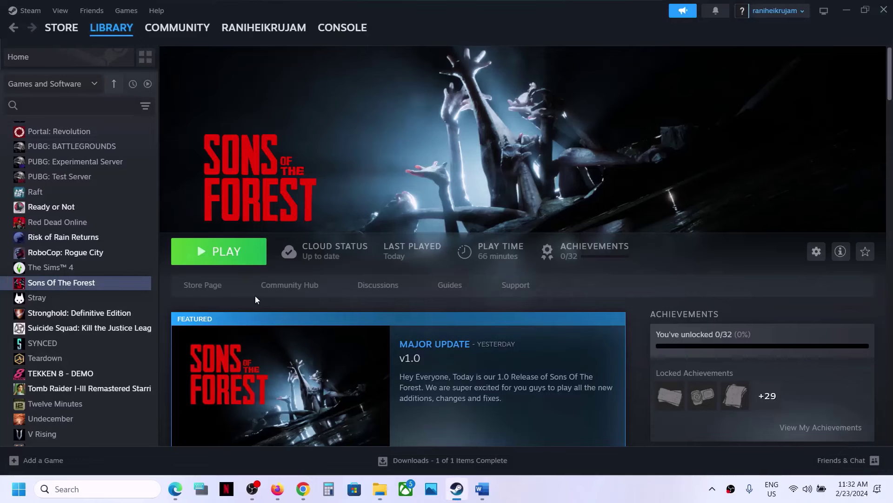
- Read Step 10's warning in Word about losing game progress when deleting saves
click(482, 489)
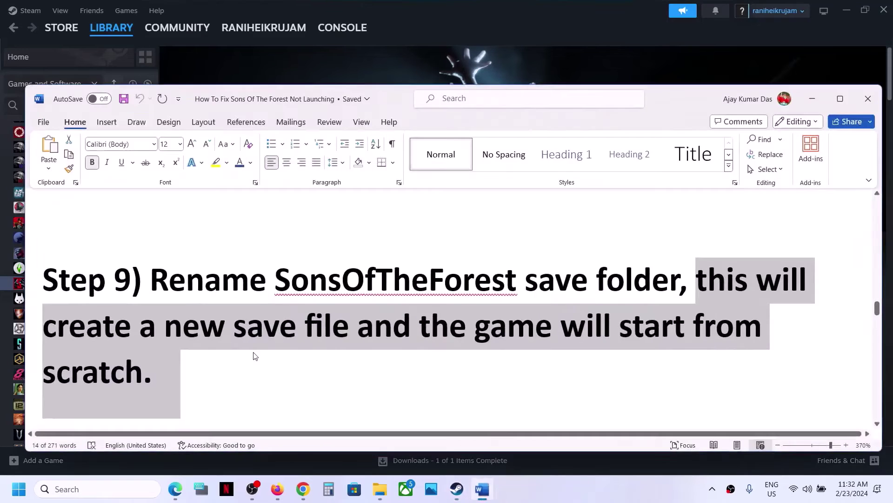
scroll(254, 352, down, 3)
drag(169, 291, 456, 309)
click(593, 320)
drag(560, 291, 369, 340)
- Return to the Endnight folder and open the SonsOfTheForest.old folder's context menu
click(380, 489)
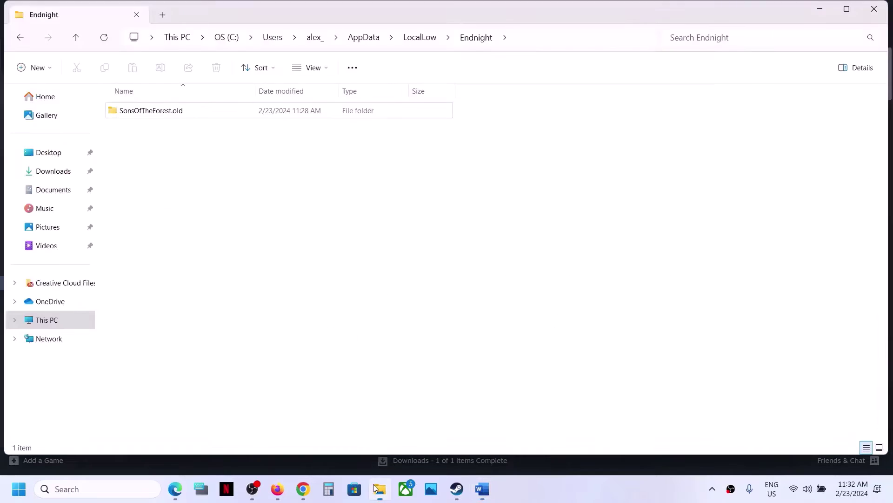
right_click(185, 120)
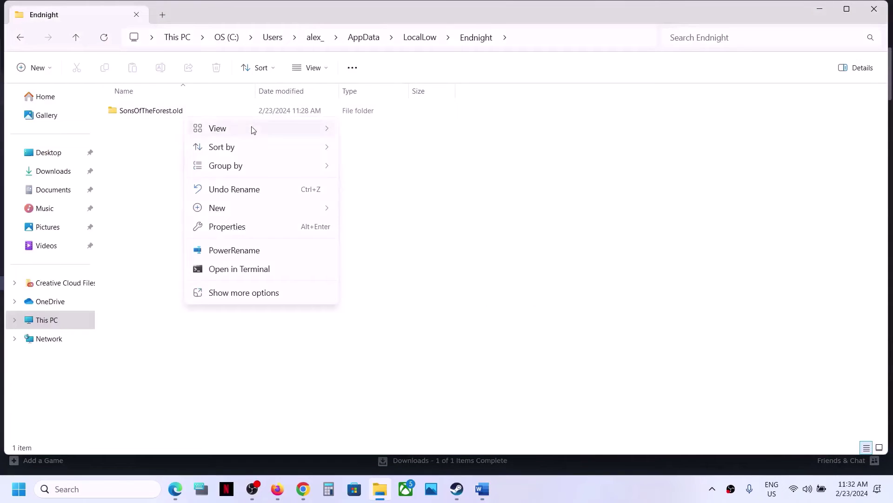
right_click(150, 115)
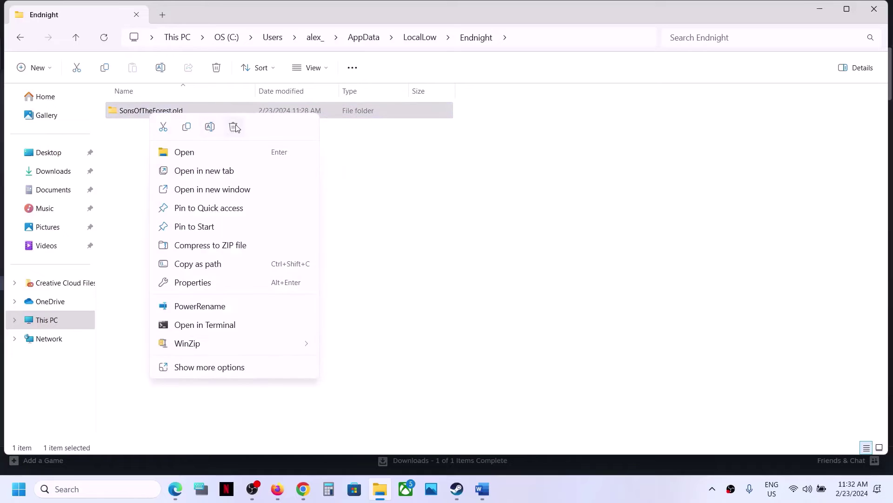